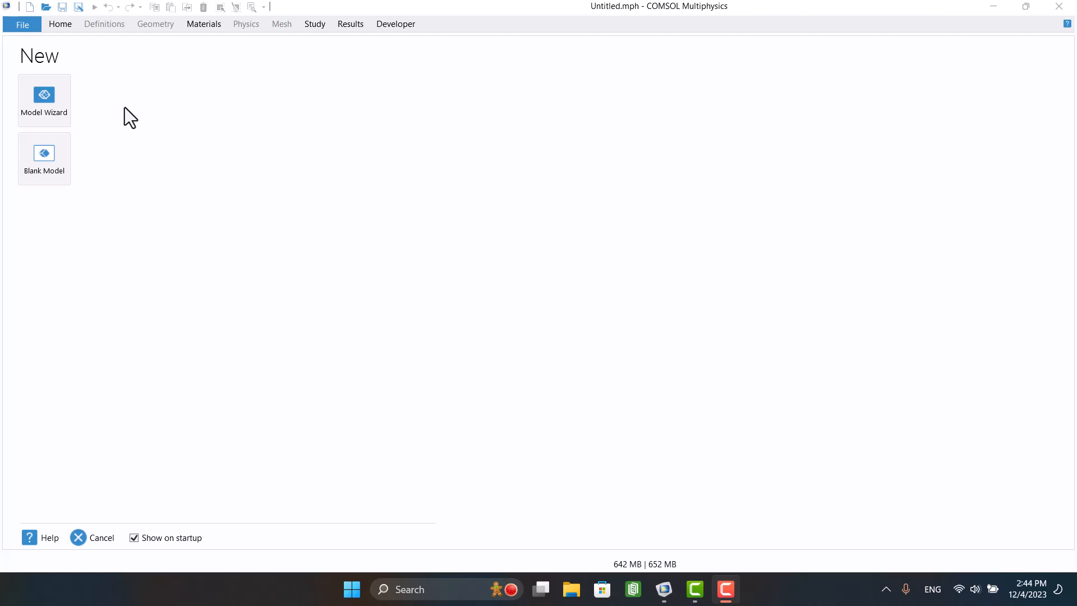
Start a new model with the Model Wizard
click(44, 101)
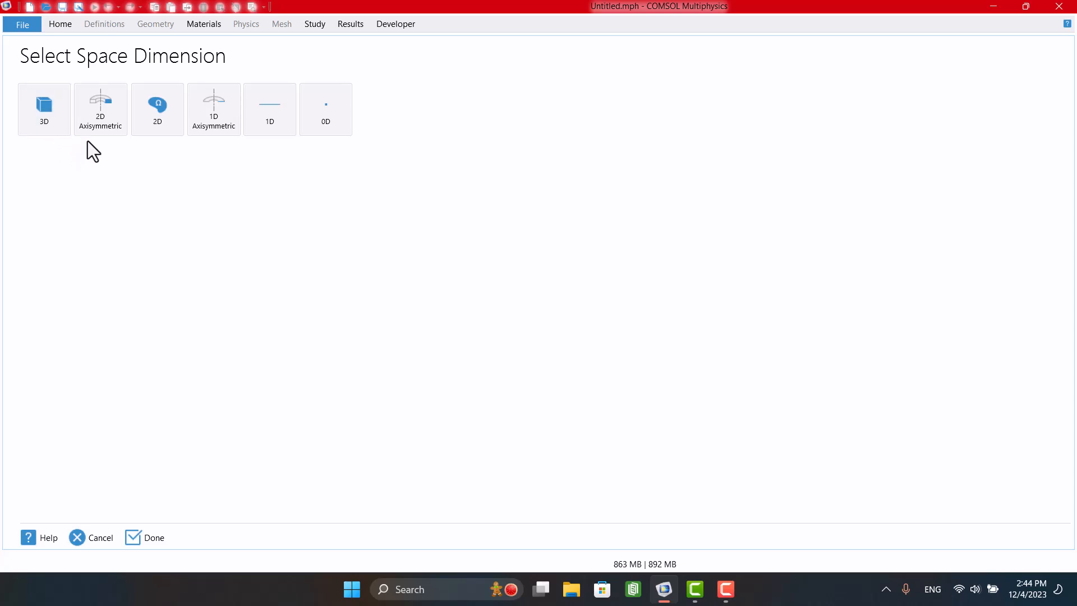
Make the model 2D and add Conjugate Heat Transfer with Laminar Flow, then proceed to study selection
click(157, 126)
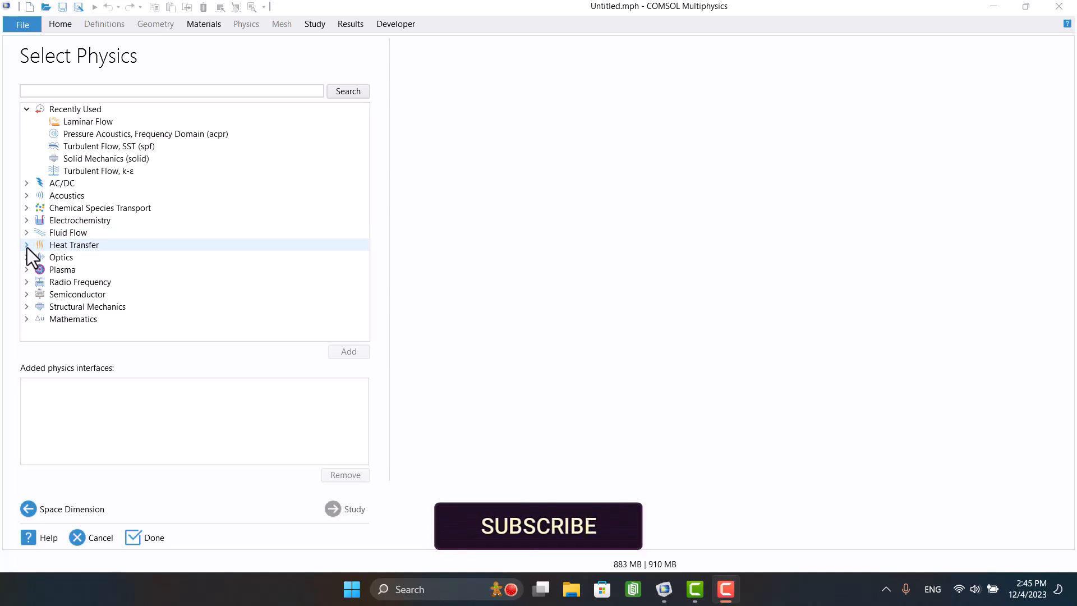
click(27, 247)
scroll(27, 248, down, 2)
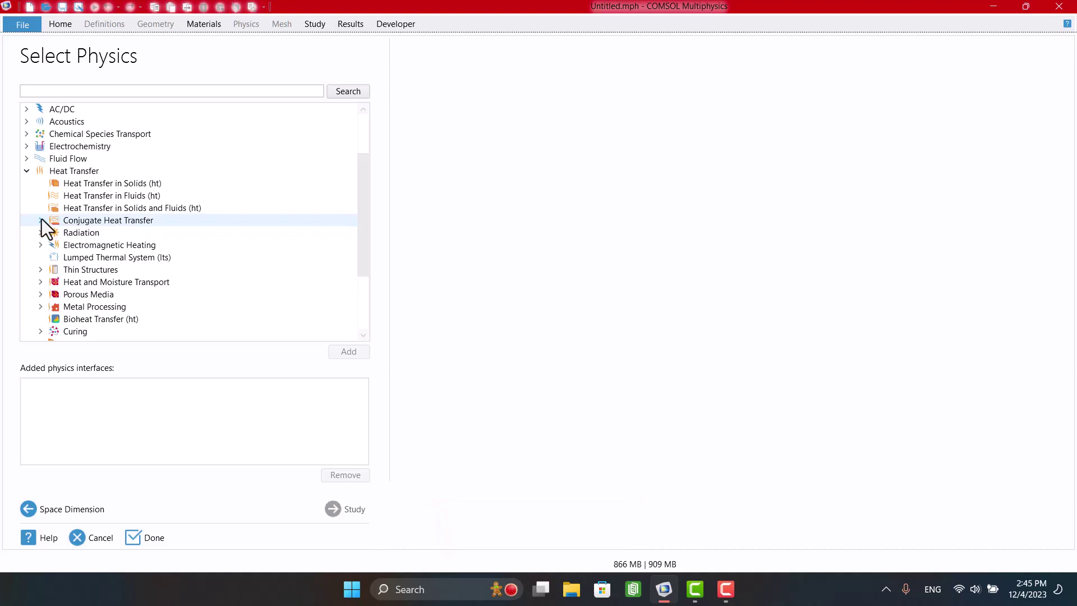
click(41, 222)
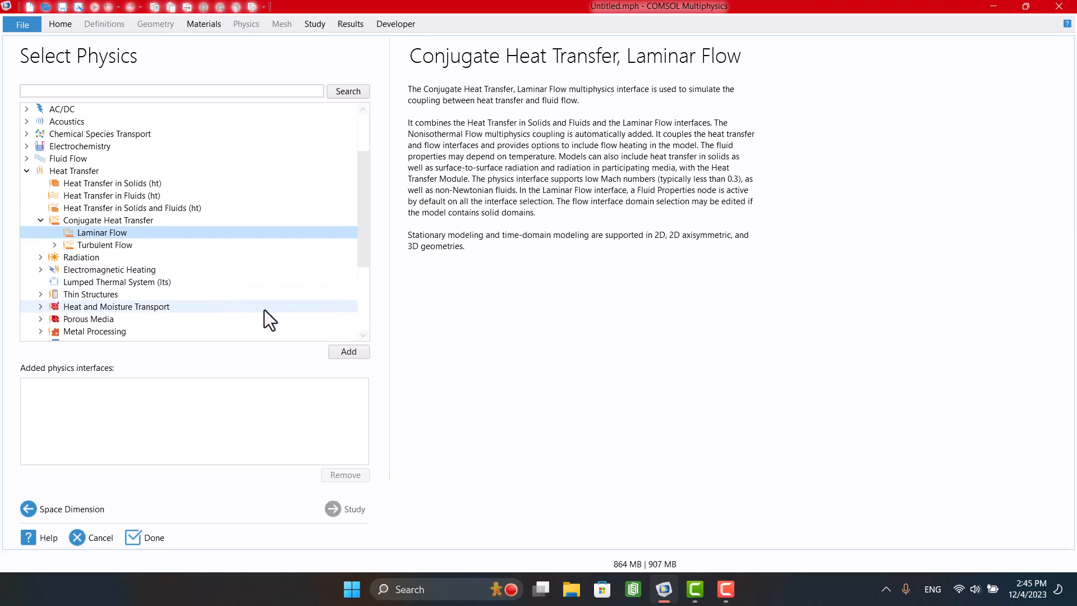
click(348, 352)
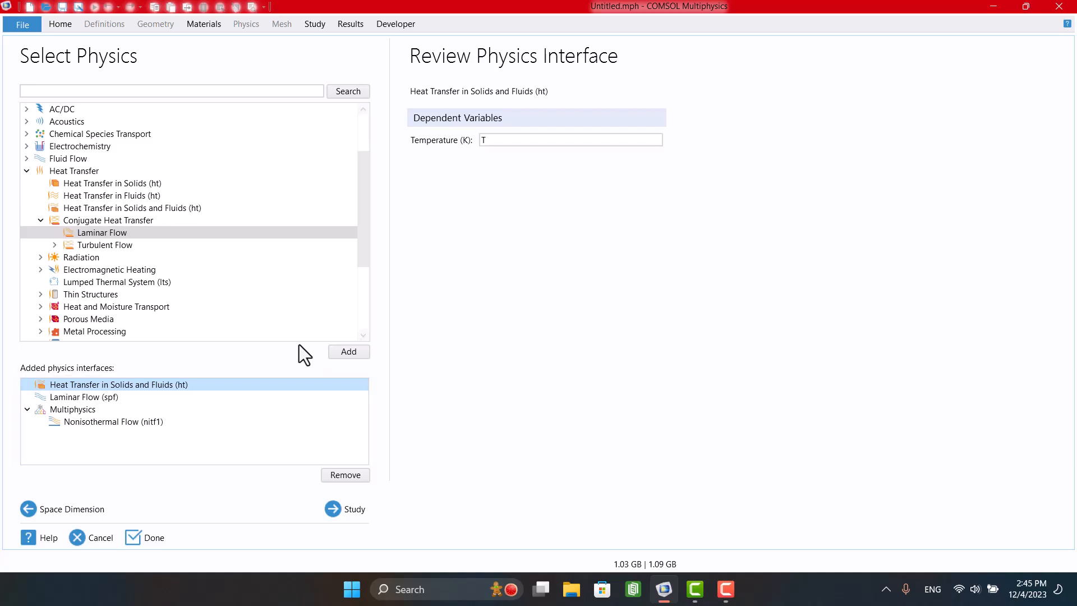
click(335, 509)
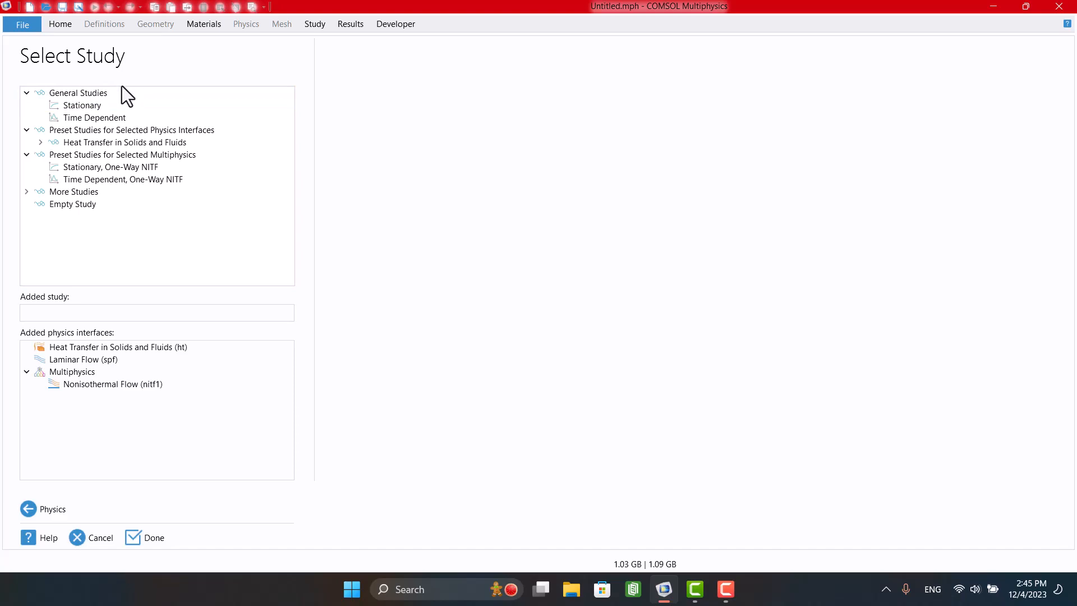
Choose a Stationary study and finish the wizard to create the model
click(117, 104)
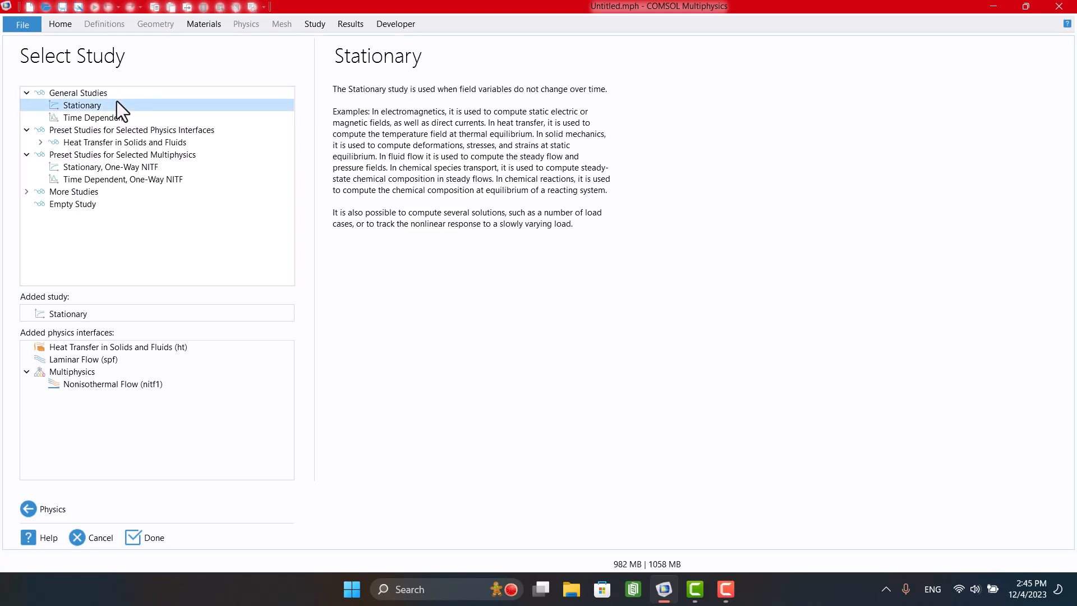
click(146, 533)
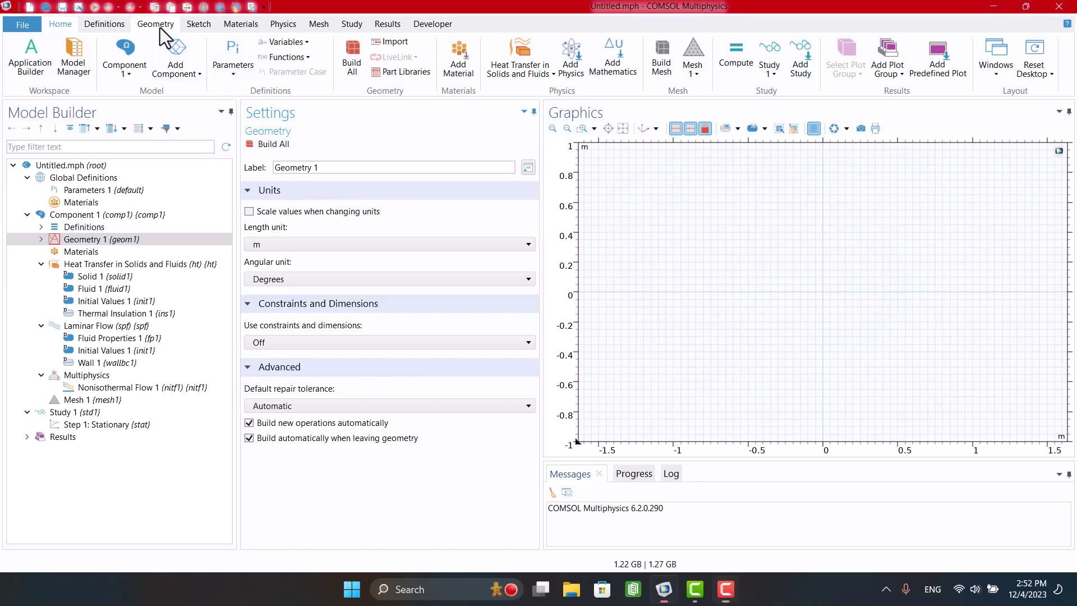
Build a 2 m wide by 1 m tall rectangle as the air channel
click(160, 28)
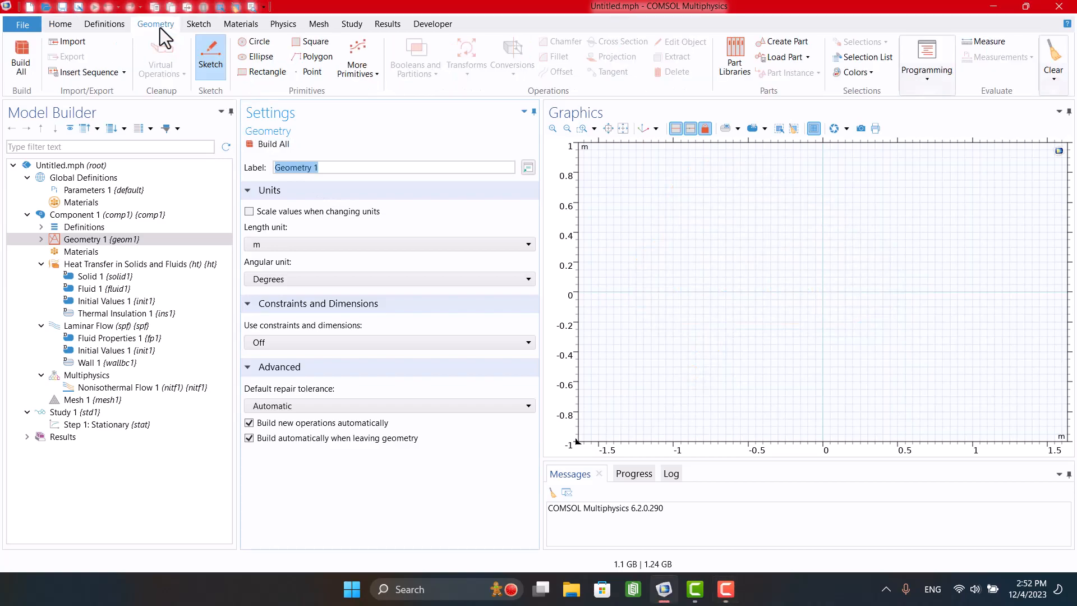
click(261, 72)
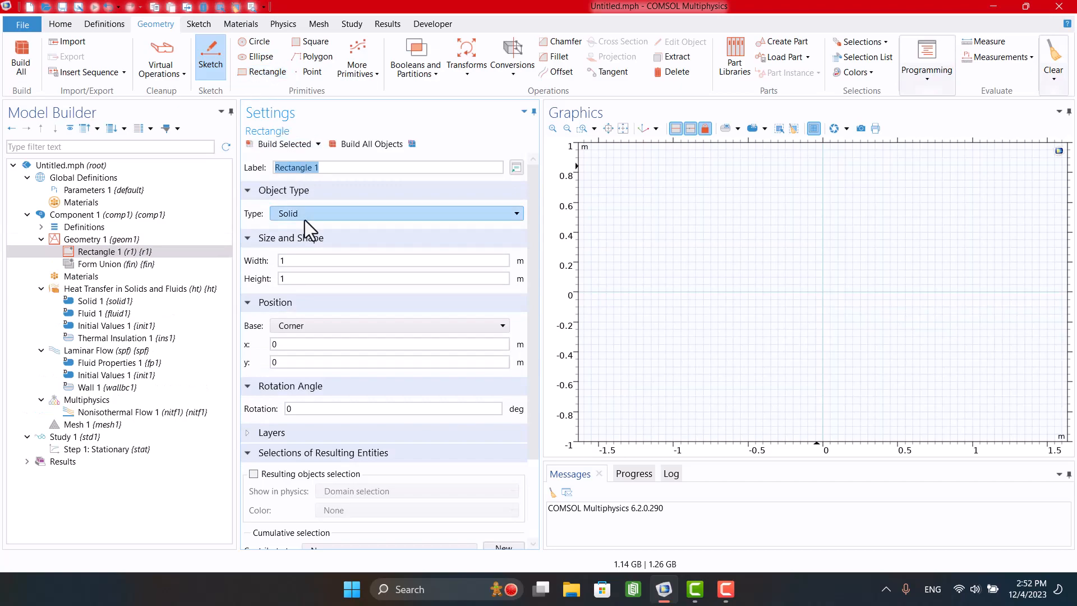
click(306, 260)
text(2)
click(372, 144)
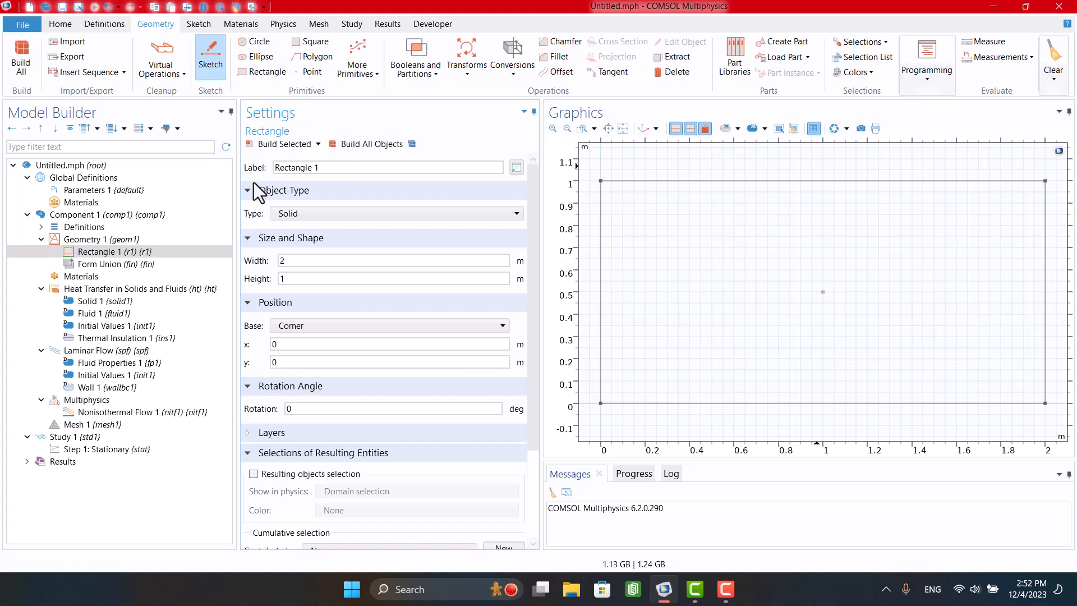
Sketch the fin on the bottom edge: a 0.2 by 0.05 base and a thin vertical bar
click(199, 24)
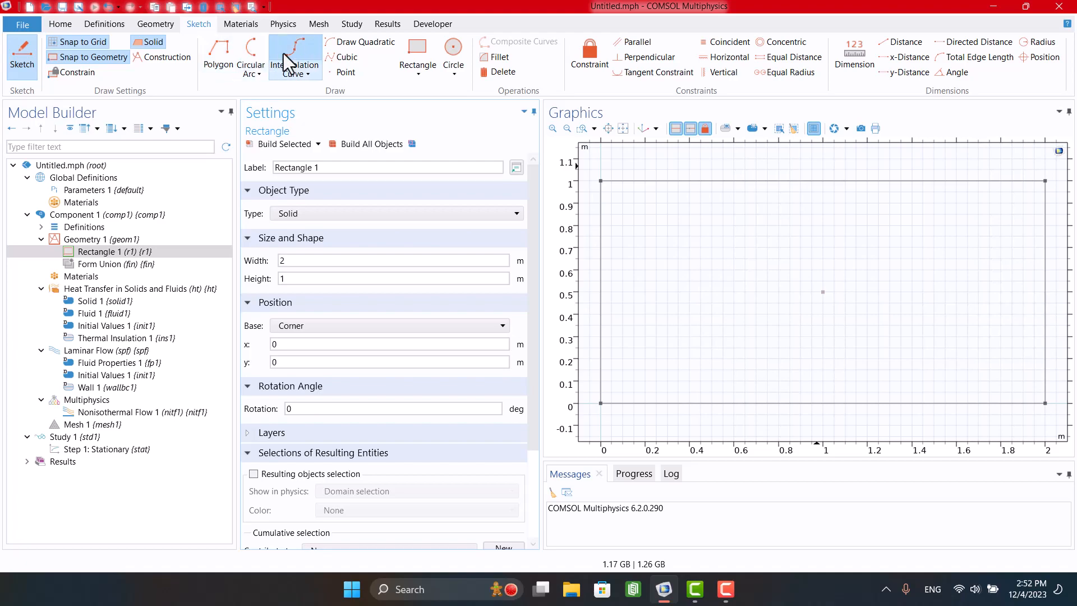
click(424, 60)
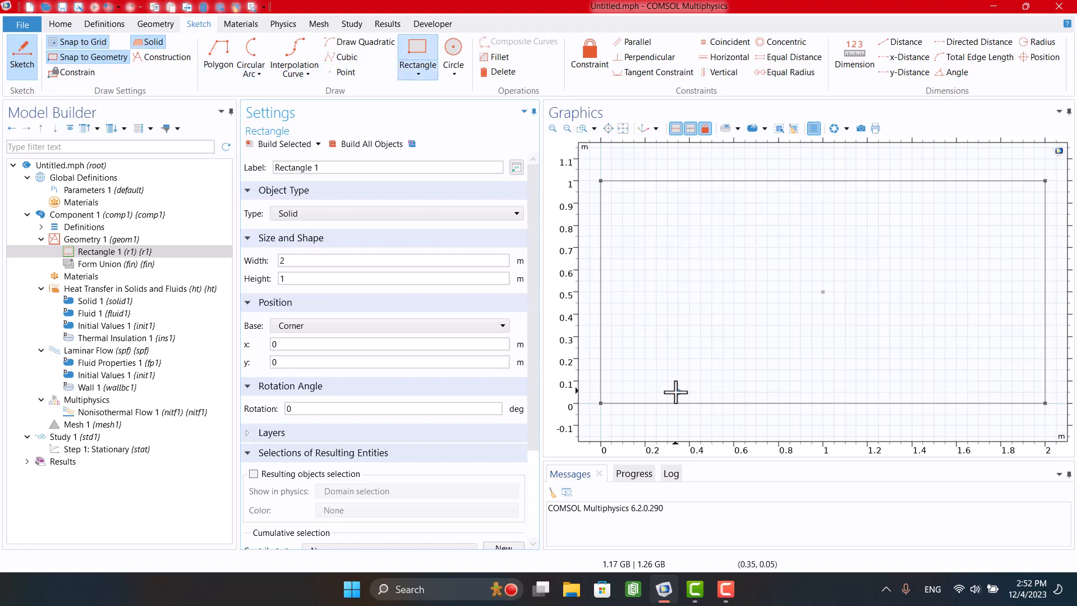
drag(690, 403, 729, 389)
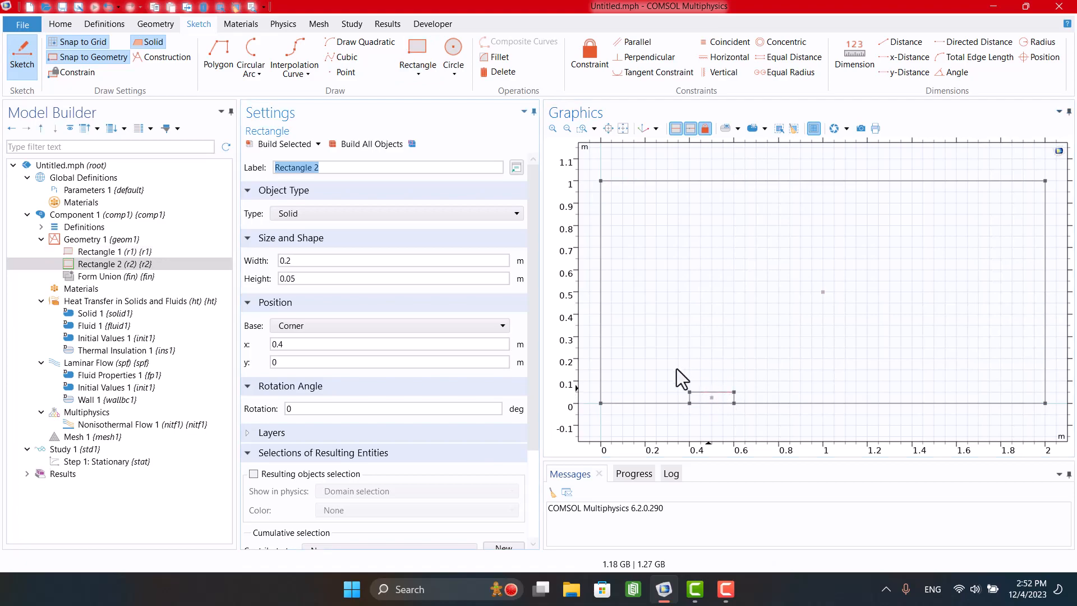
click(418, 61)
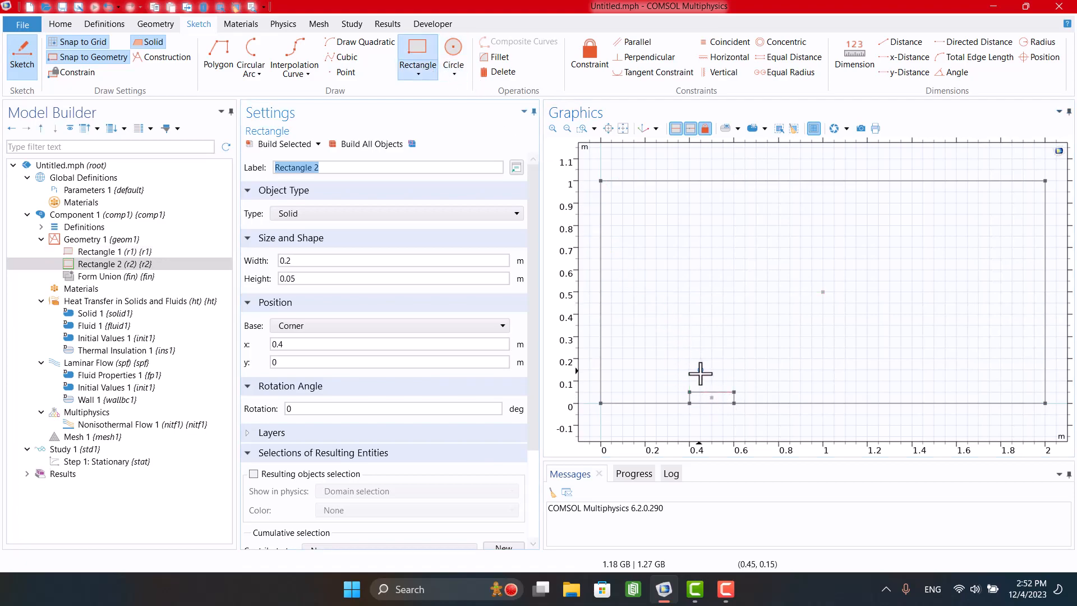
drag(690, 395, 700, 317)
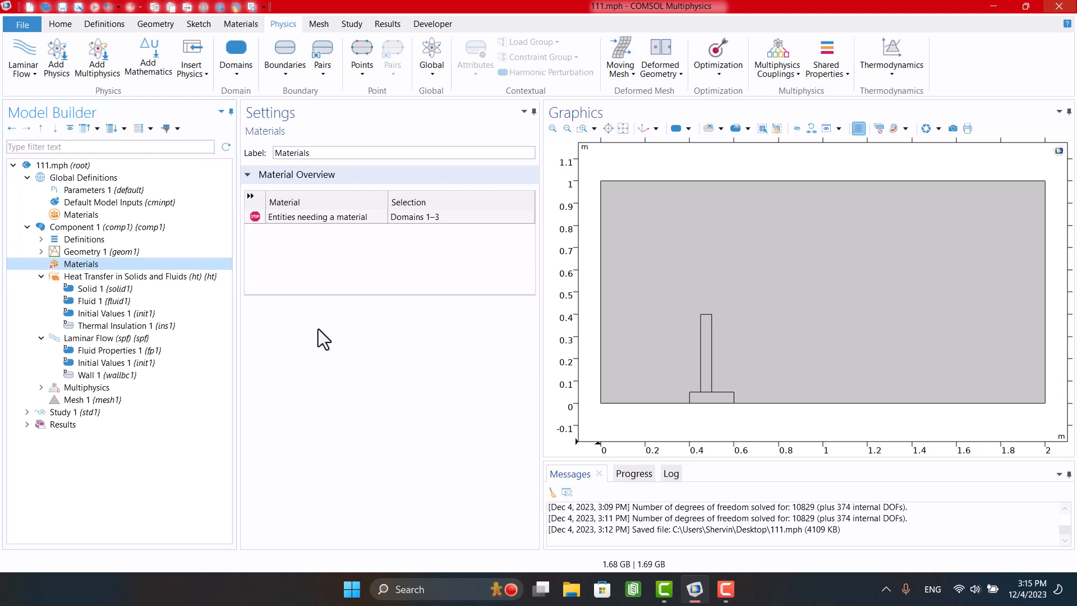
Add Air and Structural steel from the built-in material library to the component
right_click(90, 266)
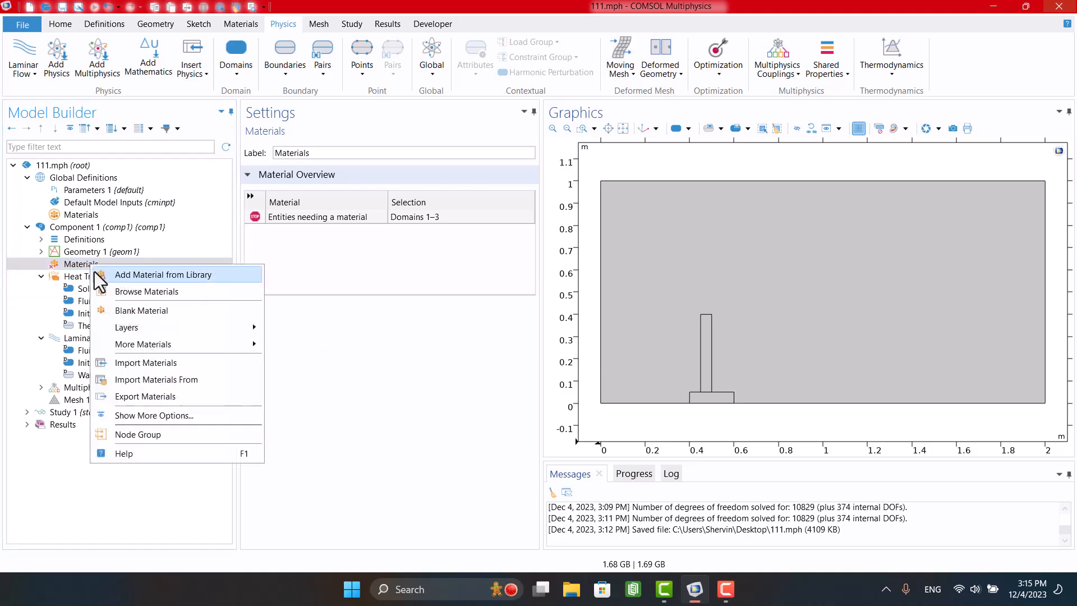
click(134, 275)
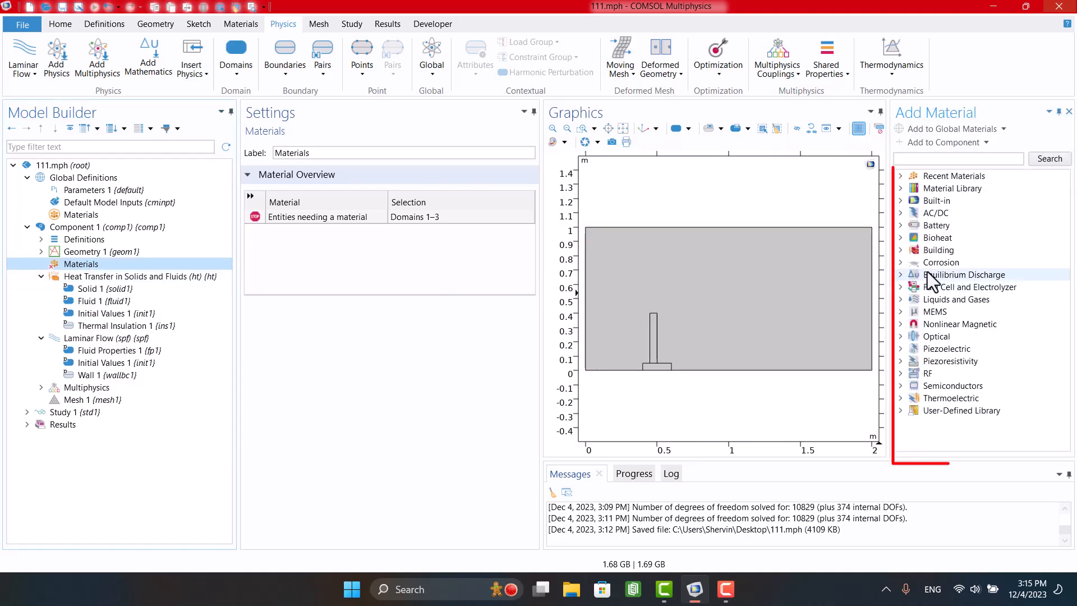
click(901, 201)
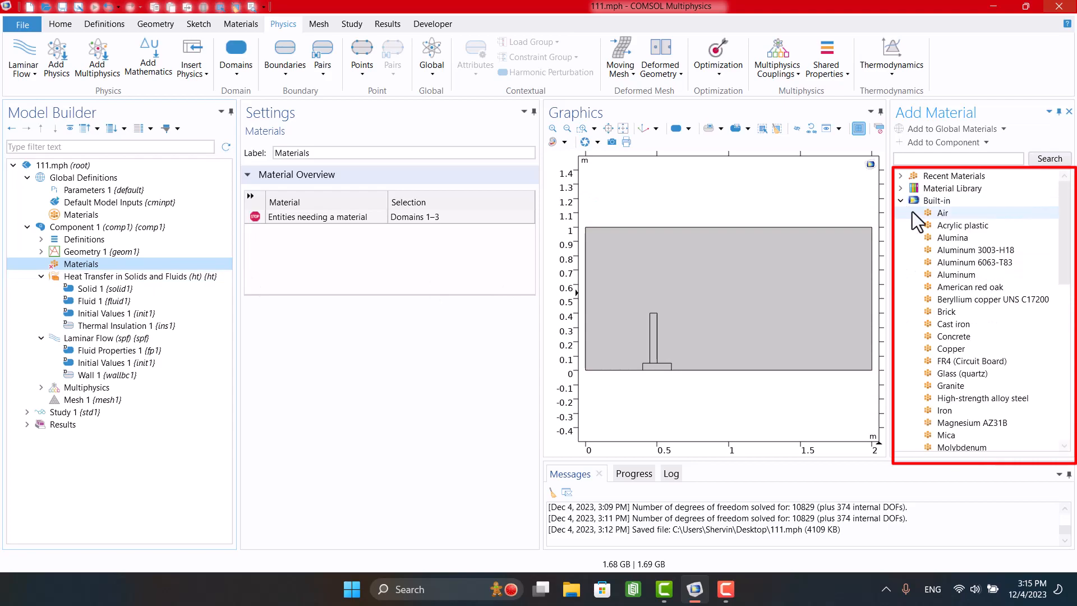
click(942, 213)
click(942, 142)
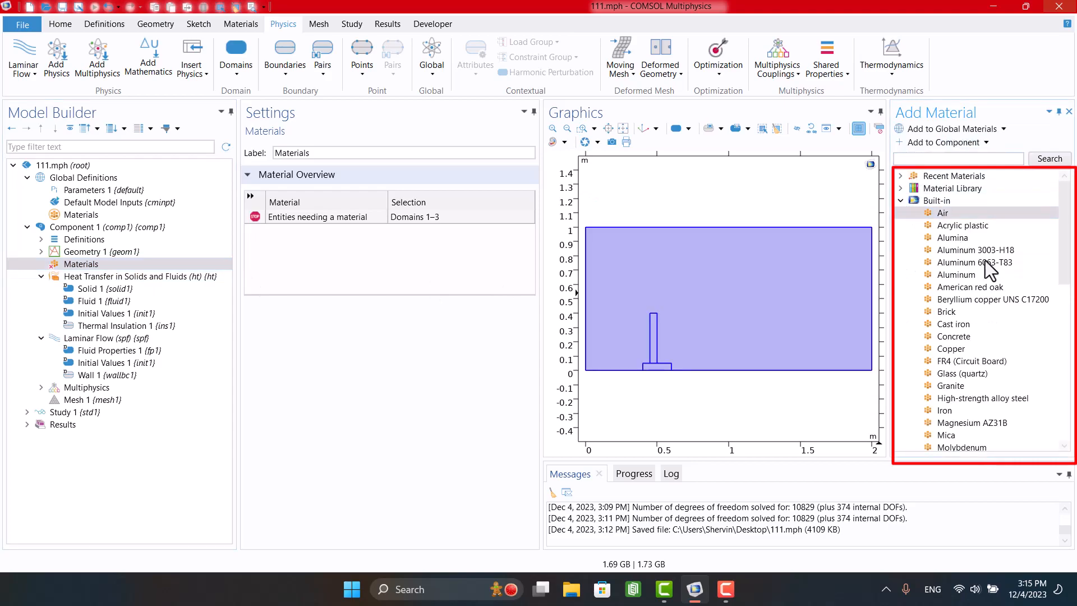
drag(1069, 261, 1071, 363)
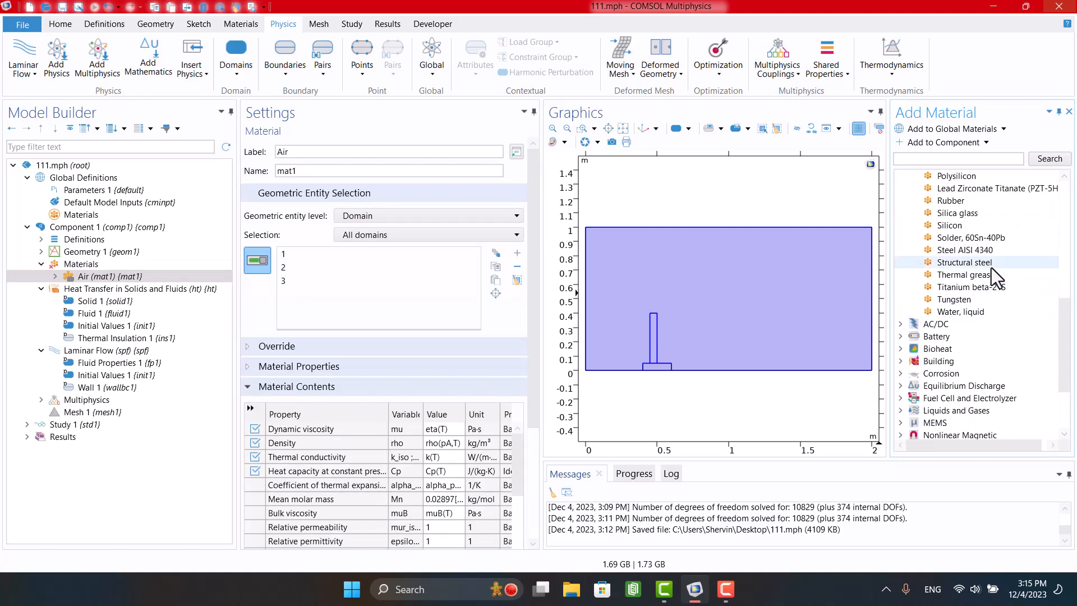
click(964, 262)
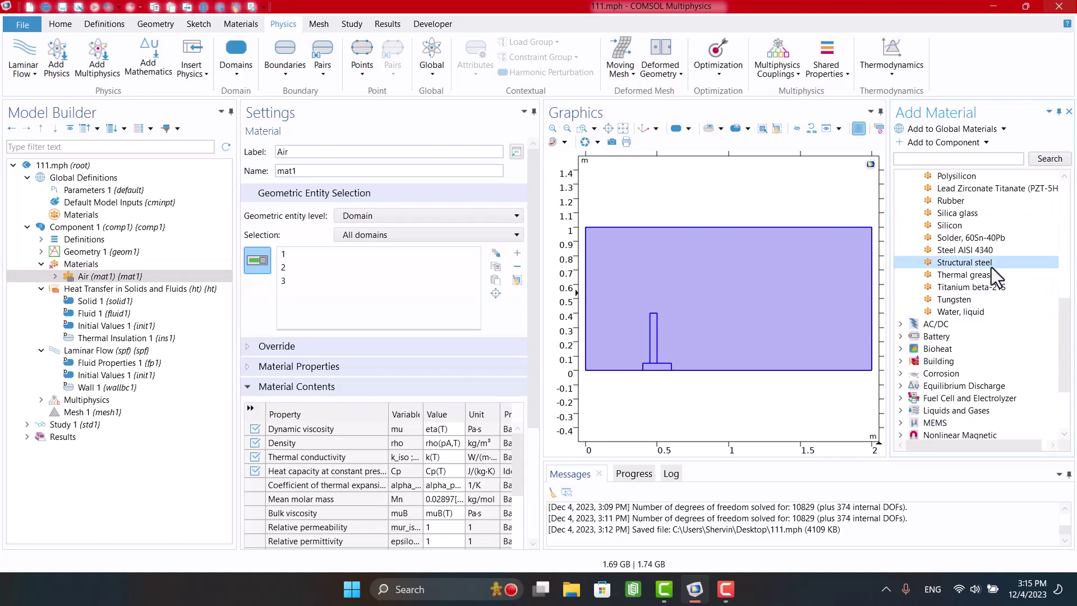
click(937, 145)
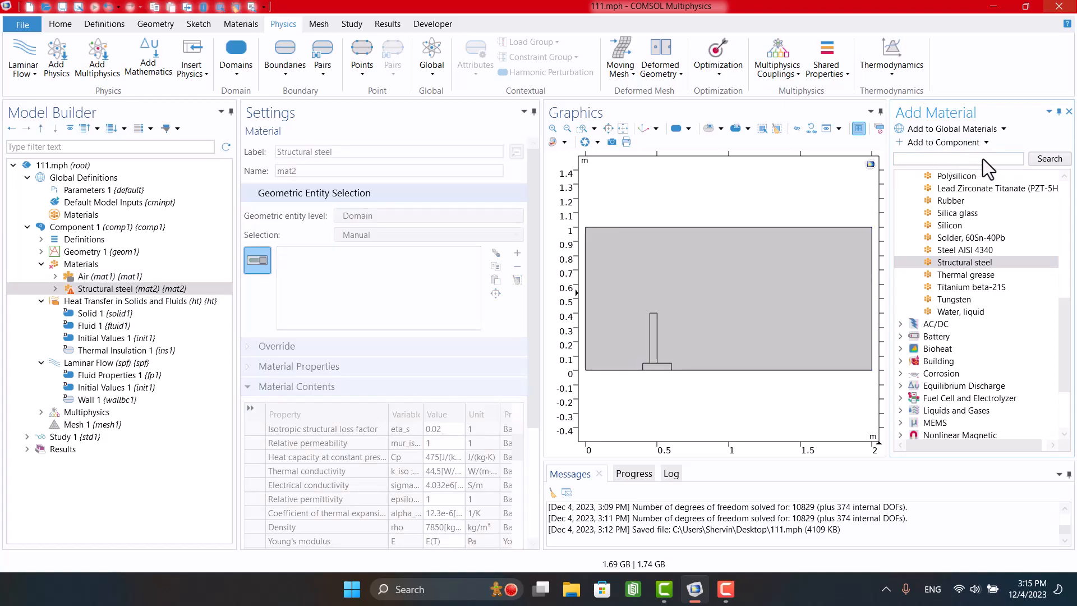
click(1068, 112)
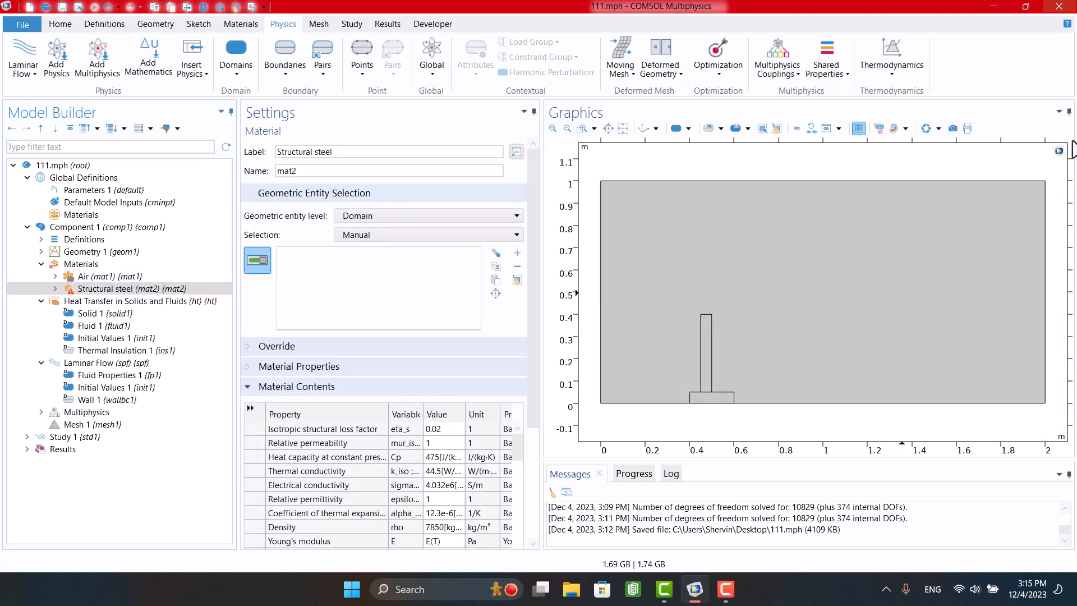
Assign structural steel to the fin base and bar, and Air only to the surrounding box domain
click(711, 398)
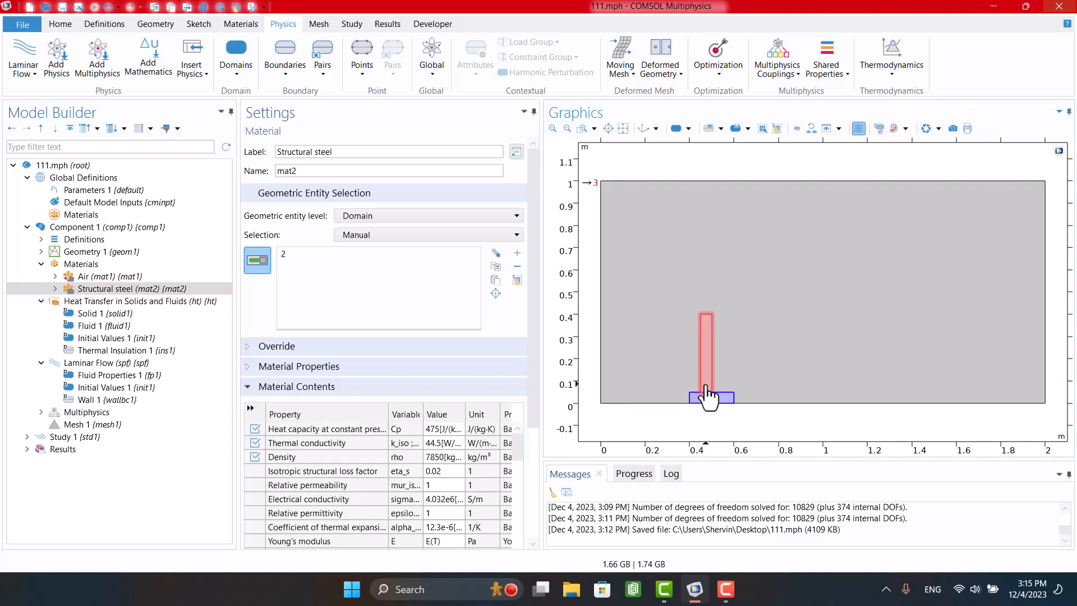
click(706, 370)
click(97, 277)
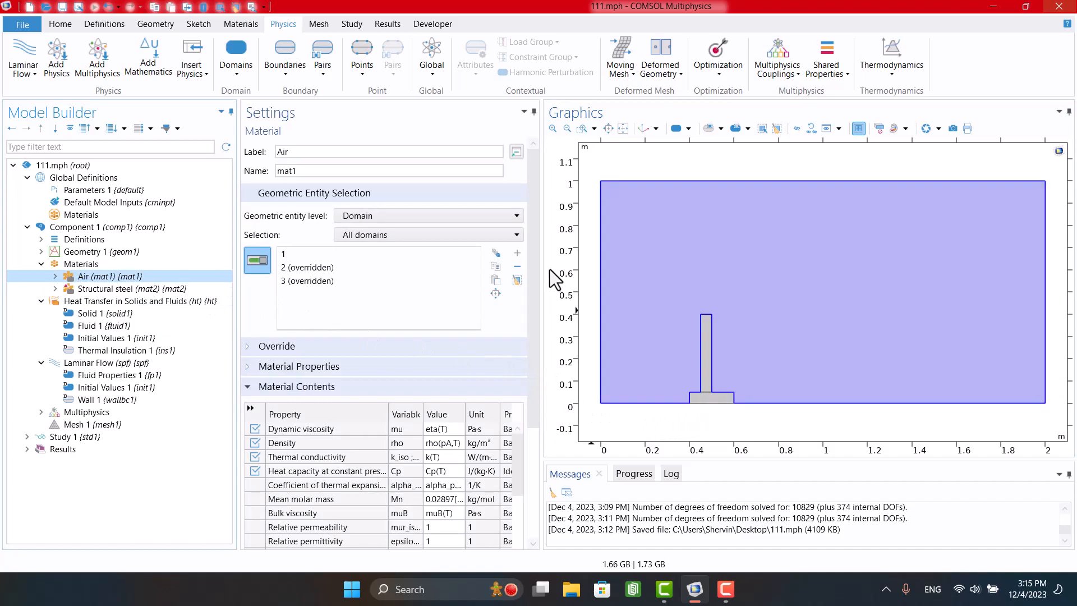
click(517, 279)
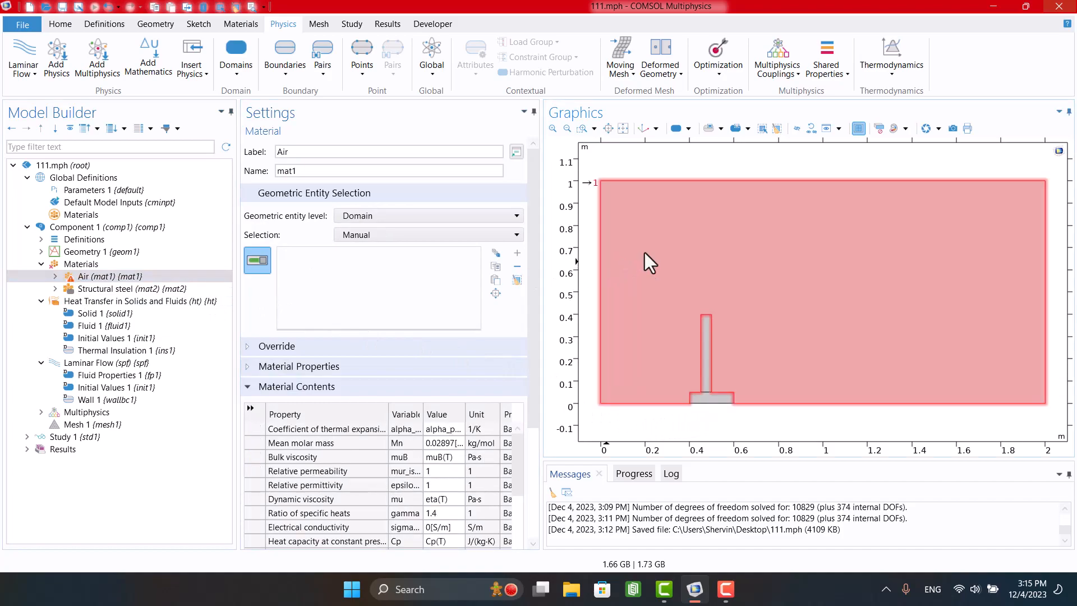
click(648, 265)
Restrict the Fluid 1 heat transfer feature to air domain 1, leaving domains 2 and 3 solid
click(70, 315)
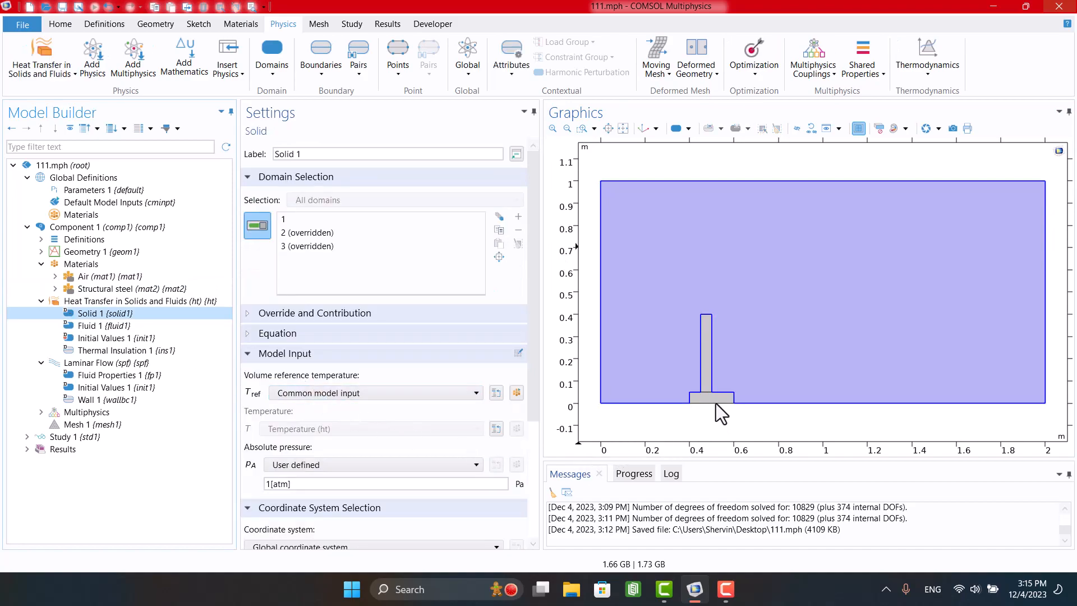
click(91, 326)
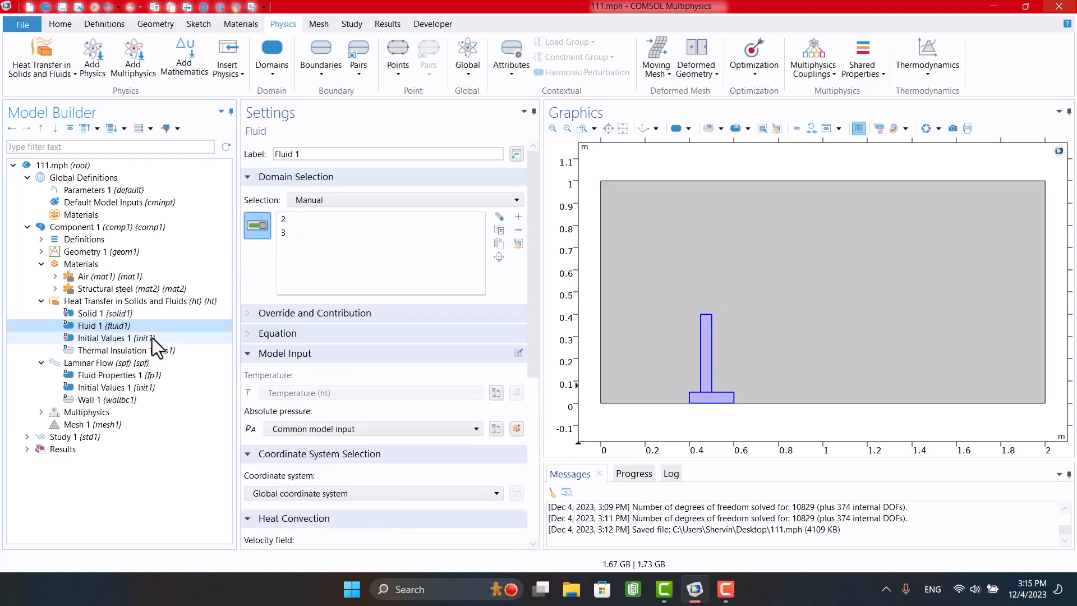
click(517, 245)
click(612, 274)
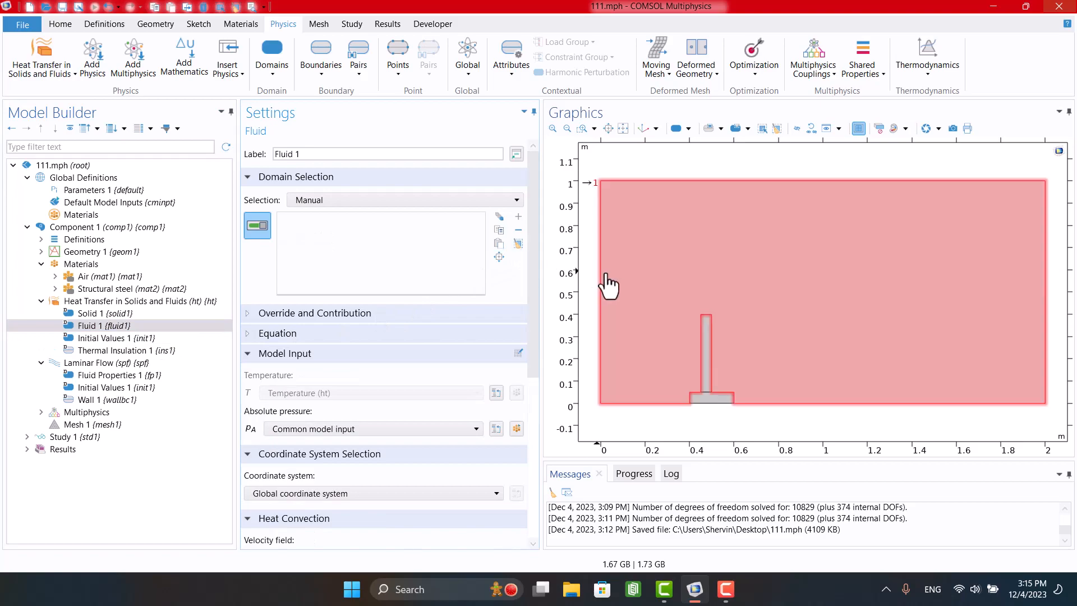
click(91, 313)
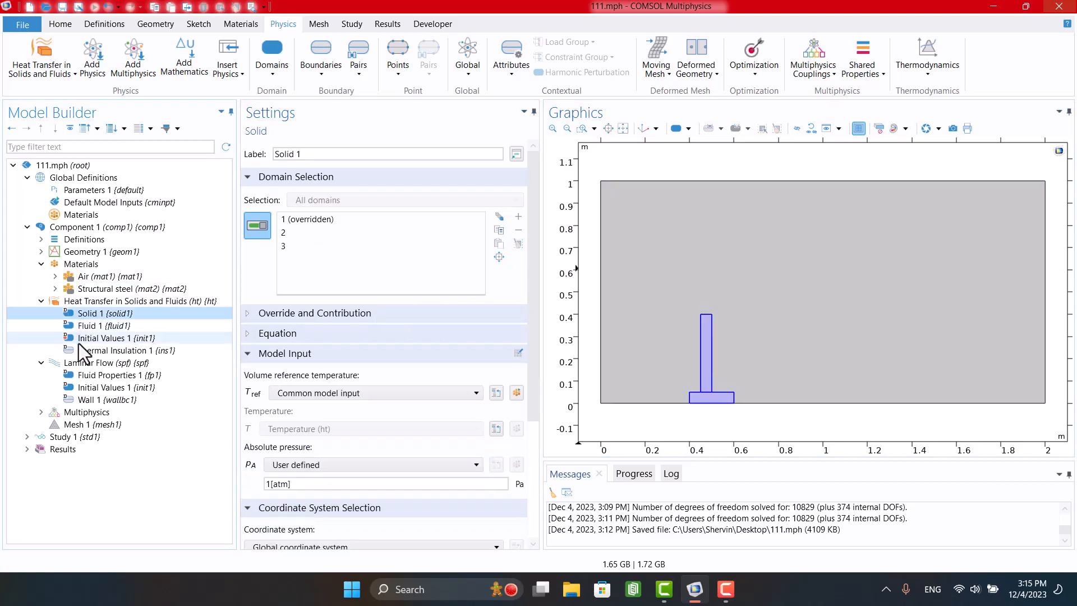
Keep Laminar Flow on the air domain only and review the material assignment per domain
click(88, 363)
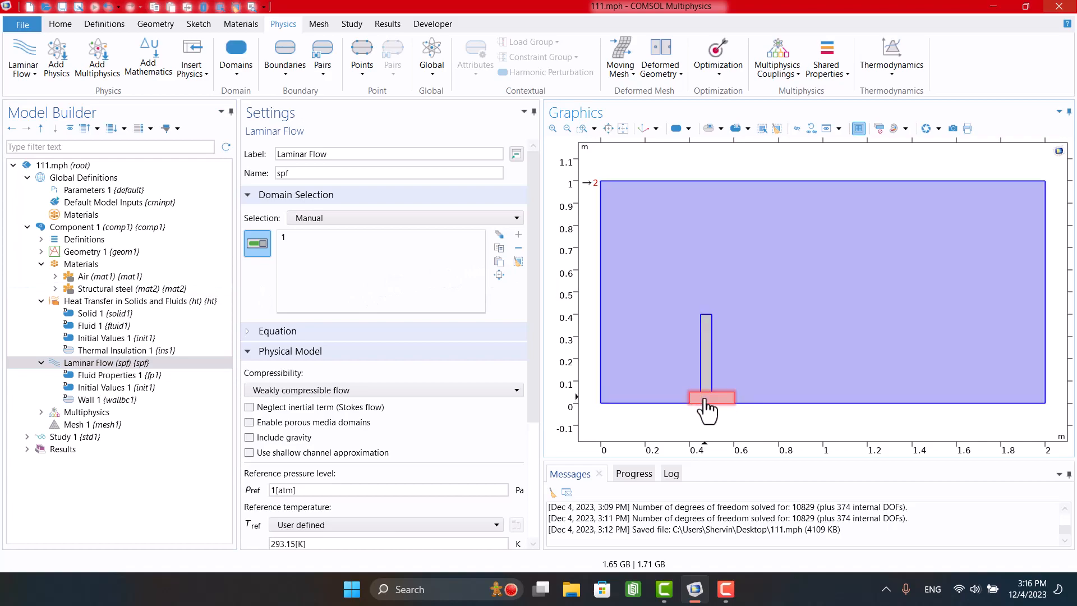
click(707, 399)
click(706, 388)
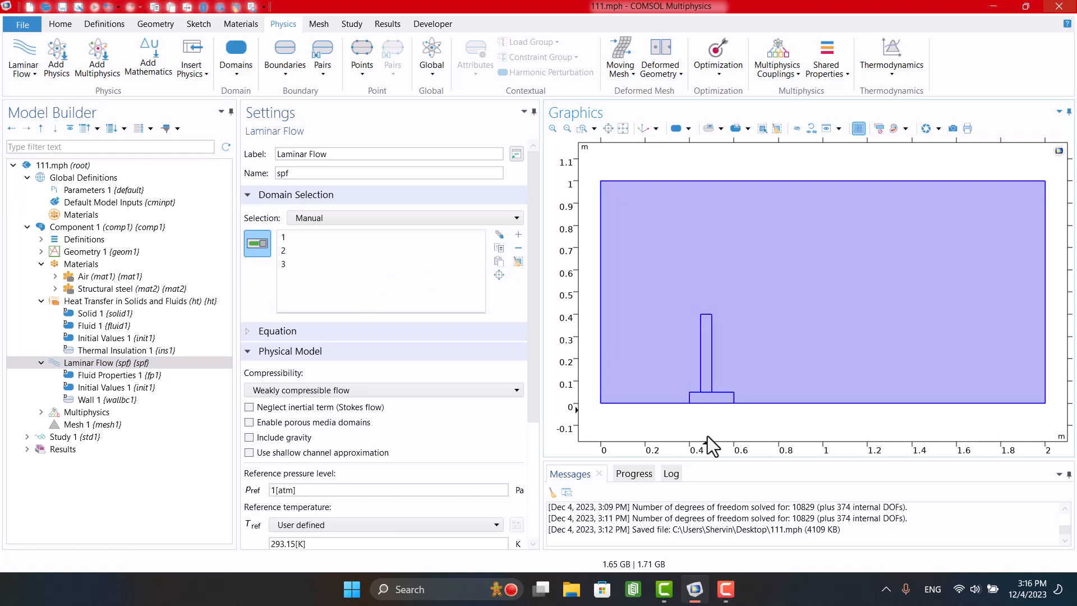
click(711, 395)
click(706, 353)
click(80, 264)
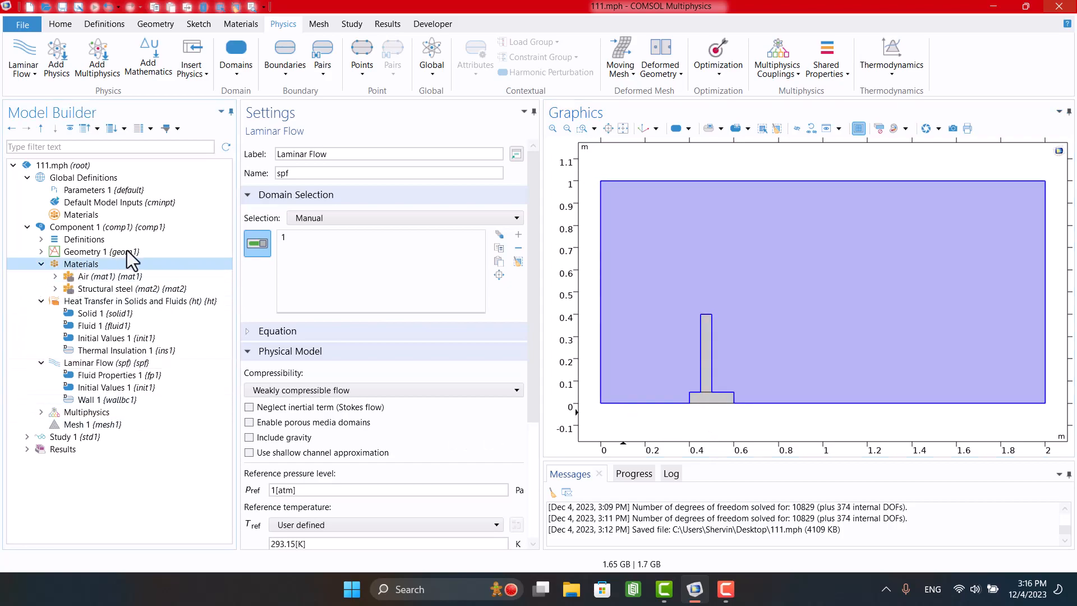
click(109, 264)
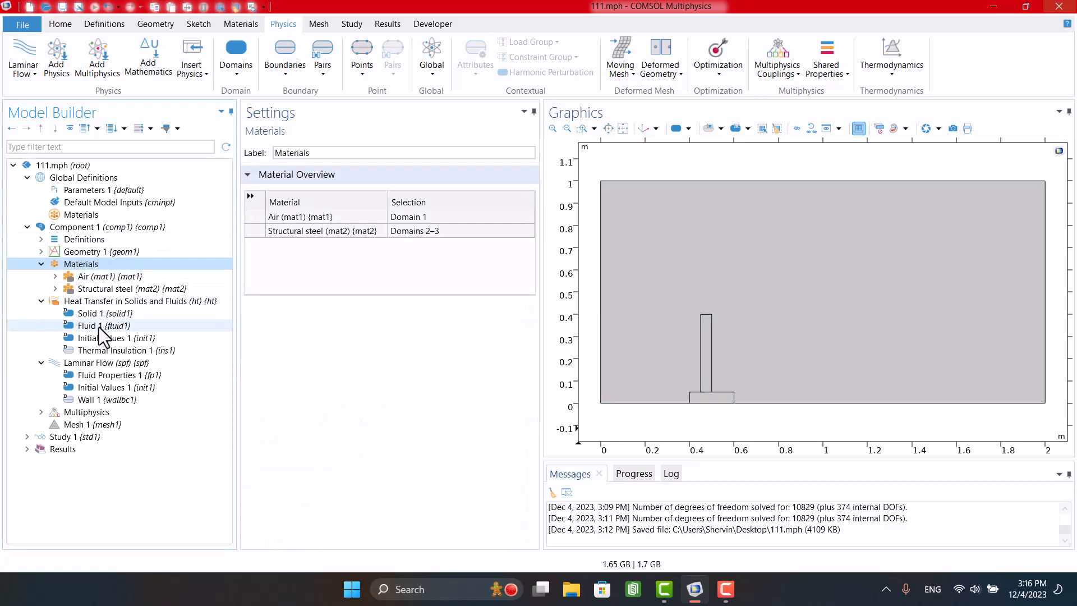
Add a Heat Source on fin base domain 2 specified as a total heat rate of 5 W
click(80, 303)
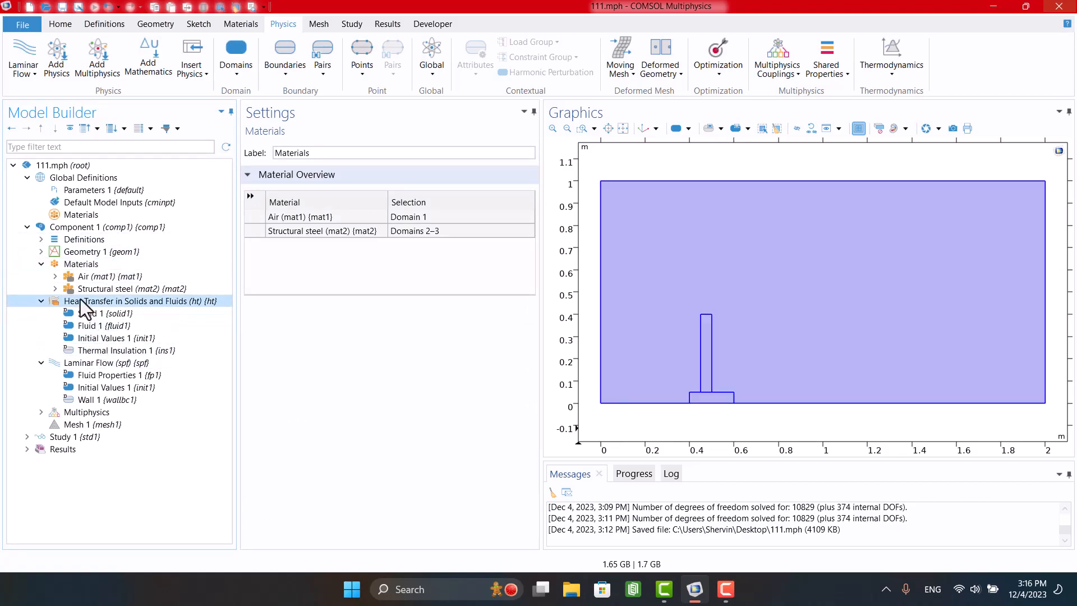
right_click(80, 301)
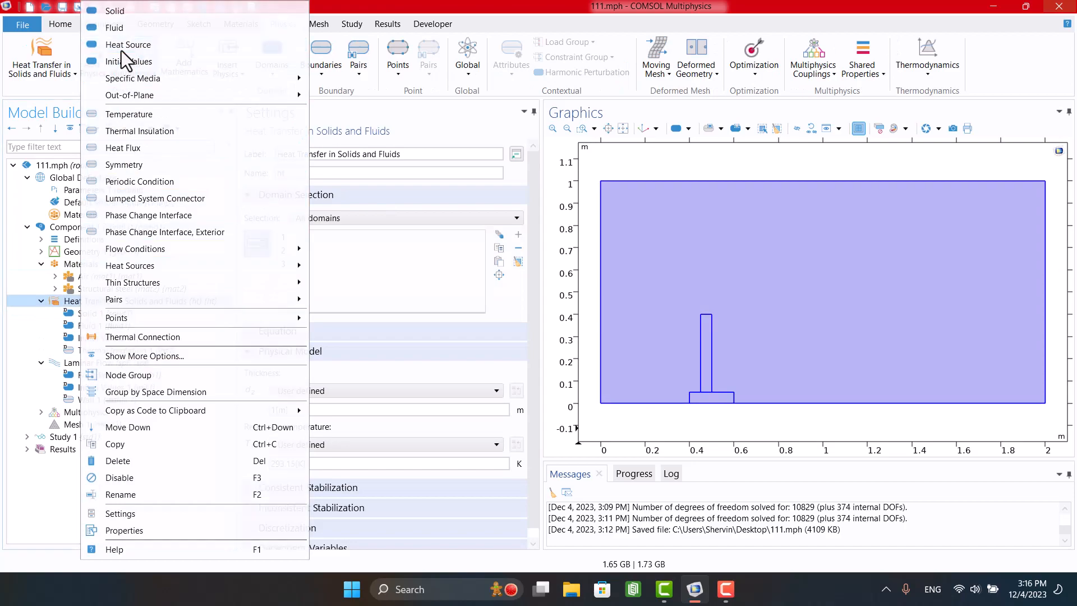
click(122, 50)
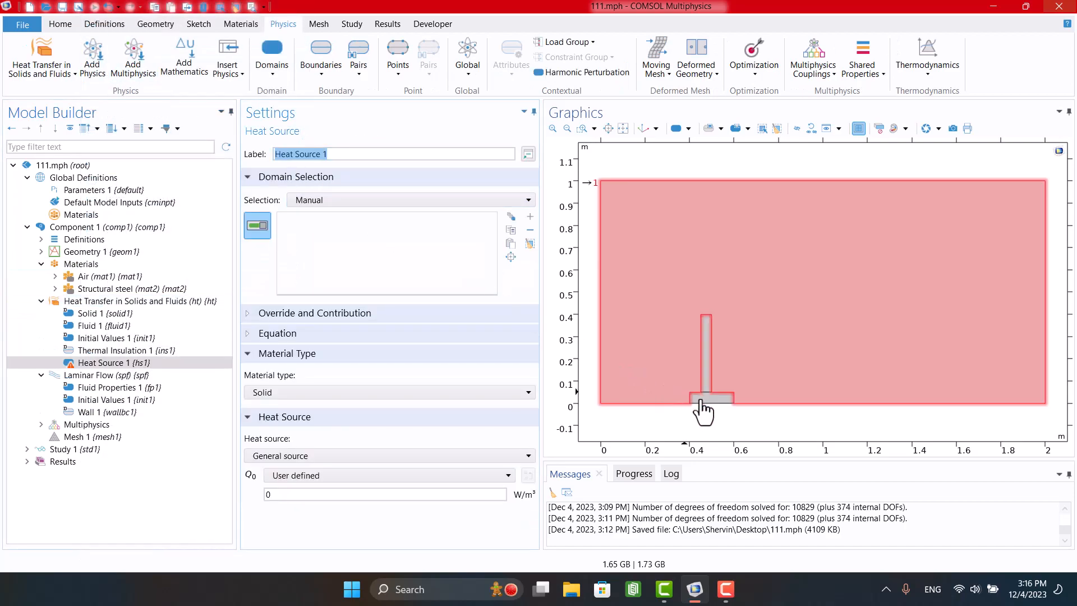
click(711, 398)
click(330, 495)
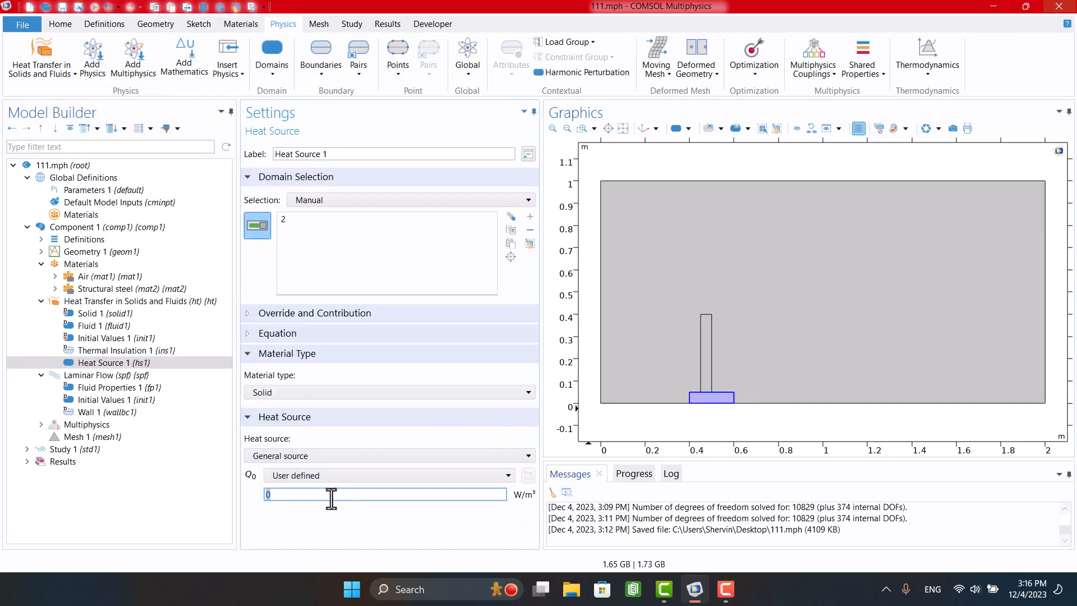
click(341, 456)
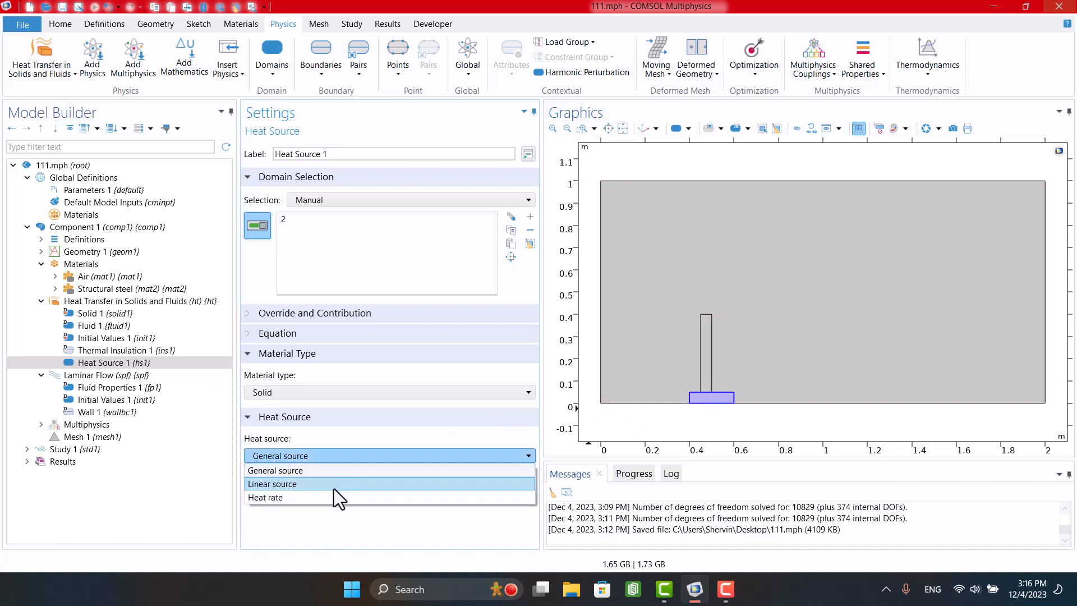
click(334, 496)
click(330, 473)
text(5)
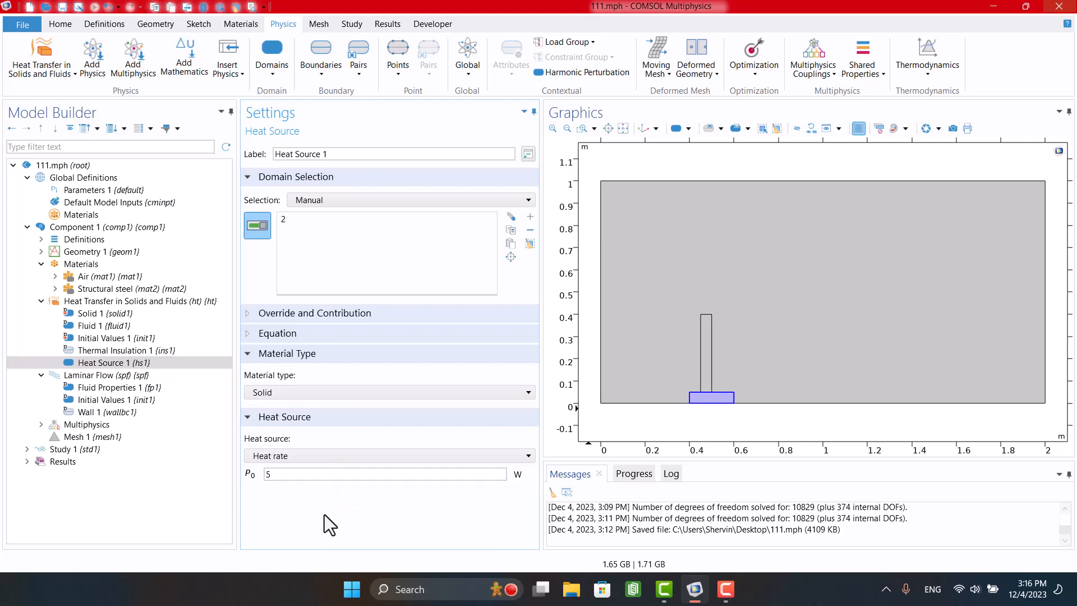
Add an Inlet on the left boundary with velocity U0 = 0.01 m/s
click(116, 374)
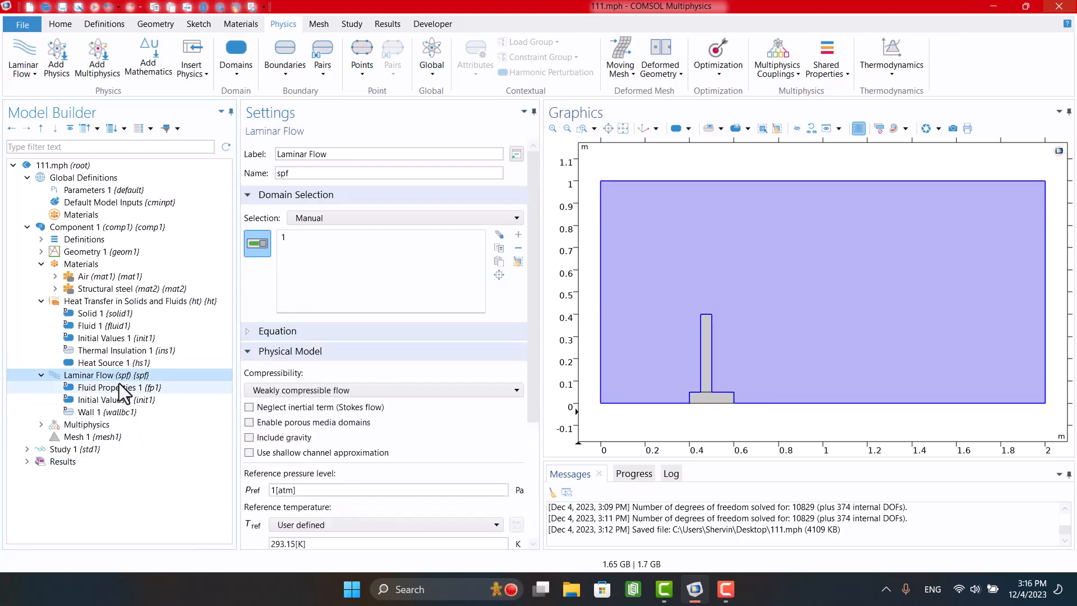
right_click(119, 379)
click(155, 79)
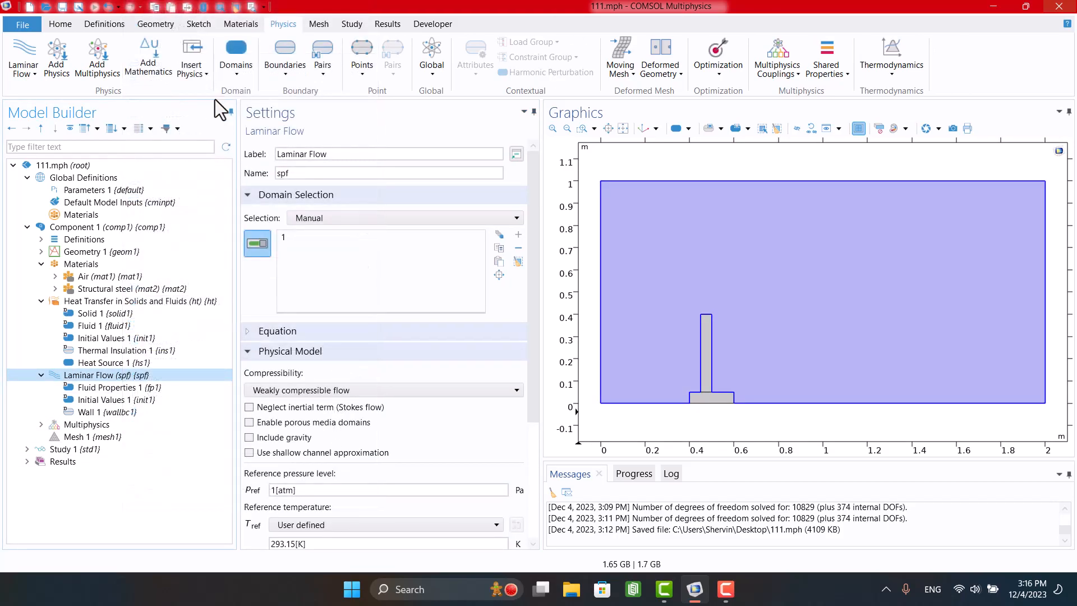
click(601, 290)
click(404, 454)
text(1)
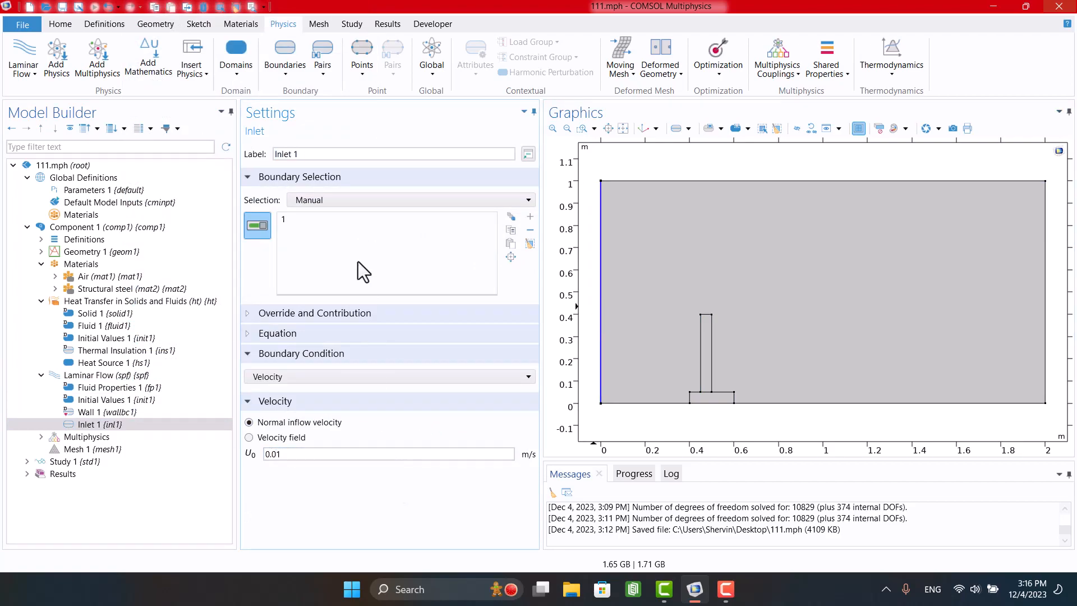
Add a pressure Outlet on the top and right boundaries and inspect the Nonisothermal Flow coupling
click(92, 375)
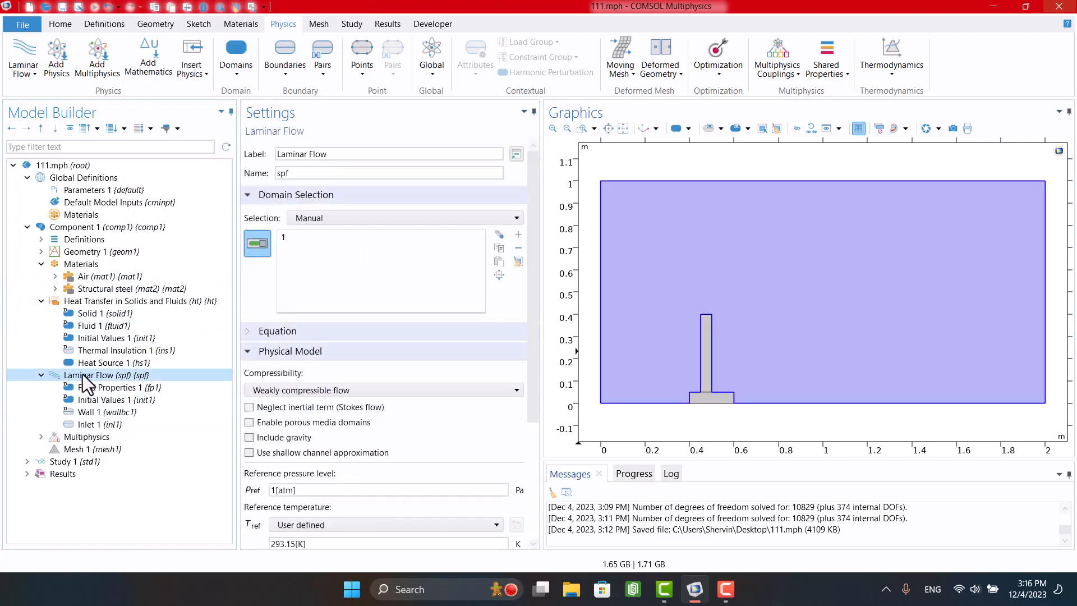
right_click(87, 379)
click(134, 110)
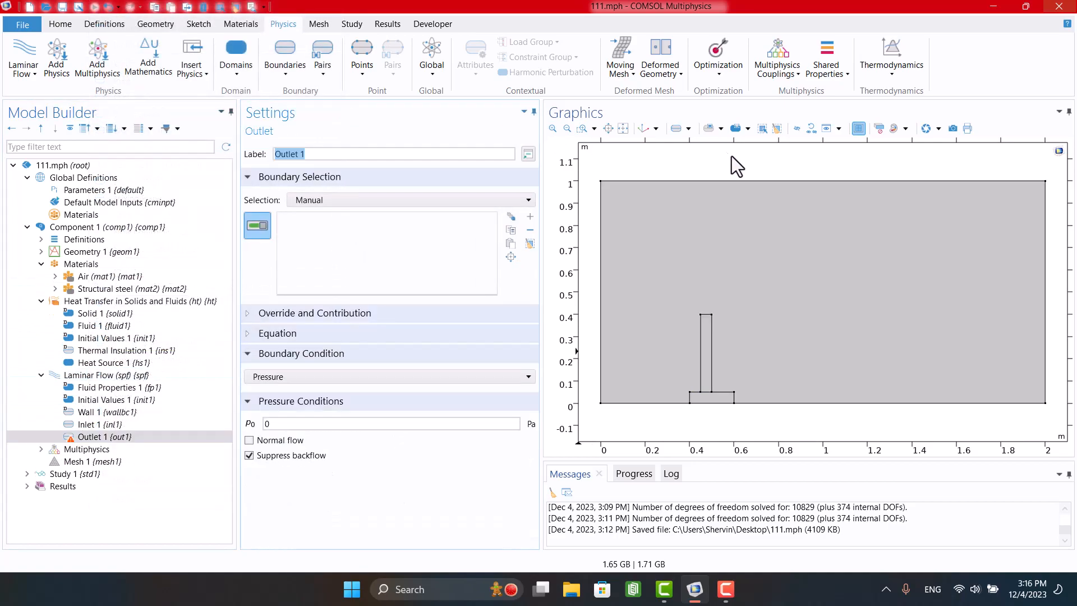
click(766, 181)
click(1044, 229)
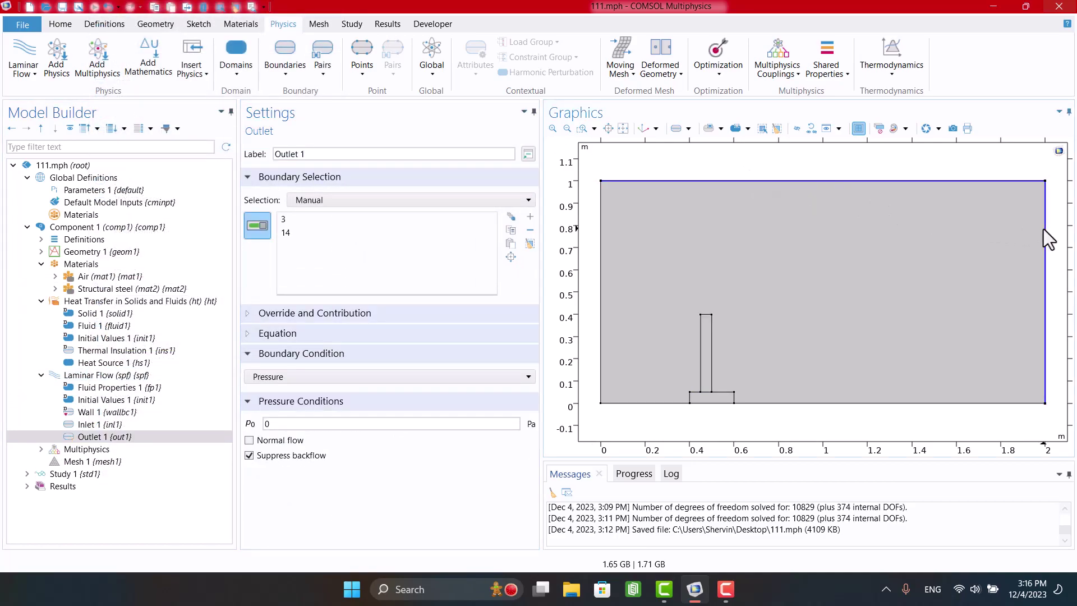
click(41, 448)
click(142, 461)
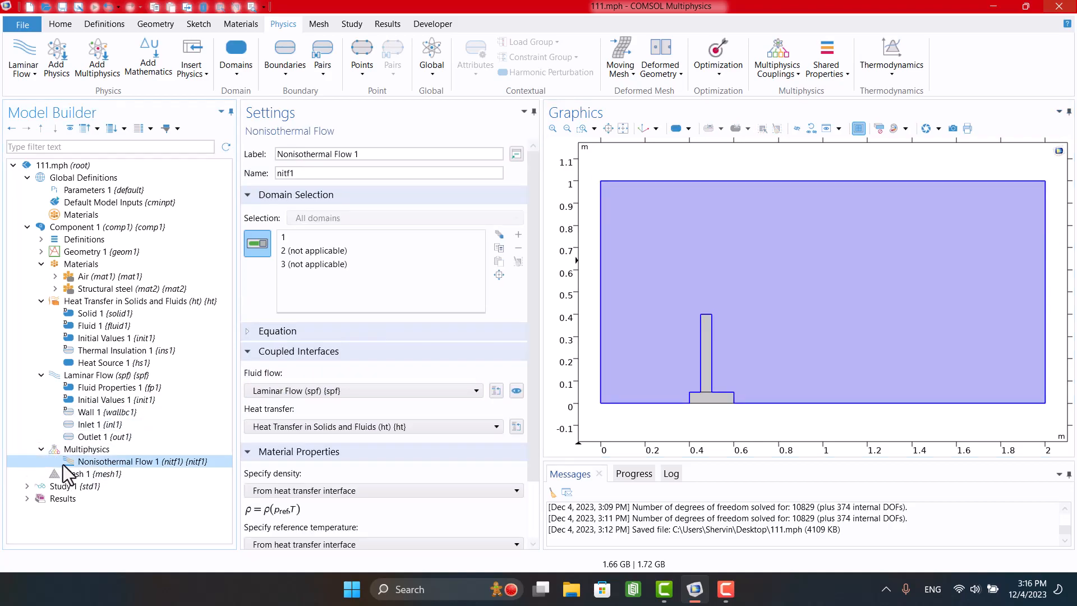
Build the mesh at Normal size, then rebuild it at Fine size giving 5173 domain elements
click(73, 475)
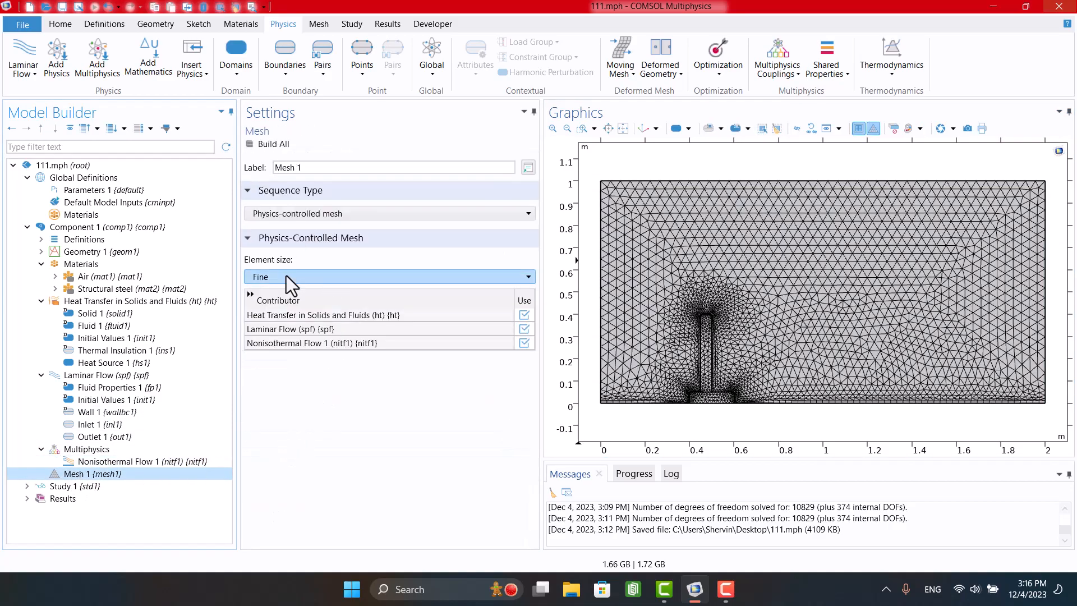
click(272, 282)
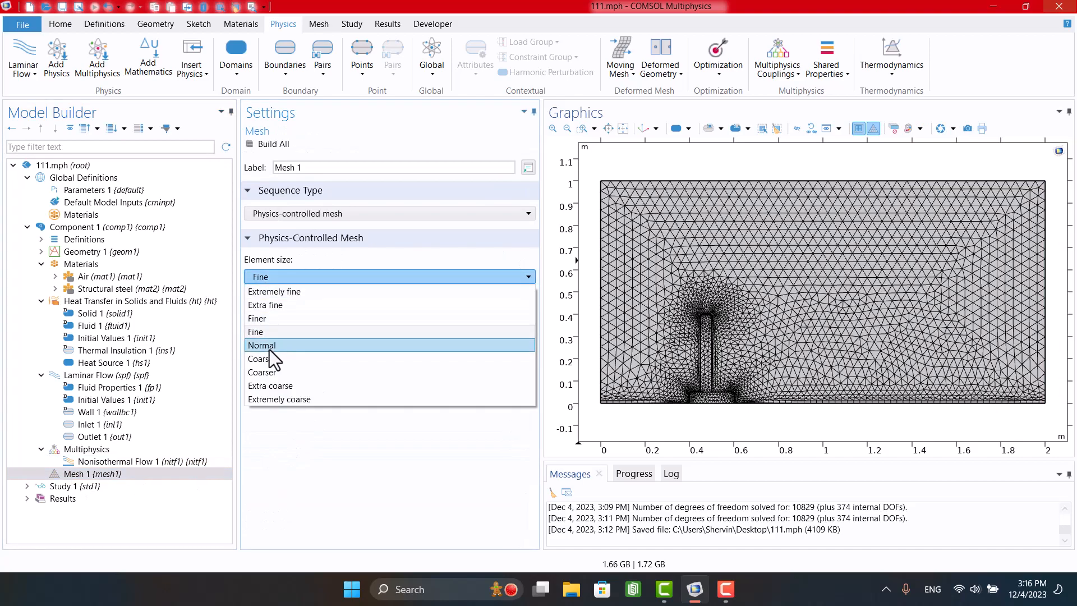
click(269, 350)
click(267, 144)
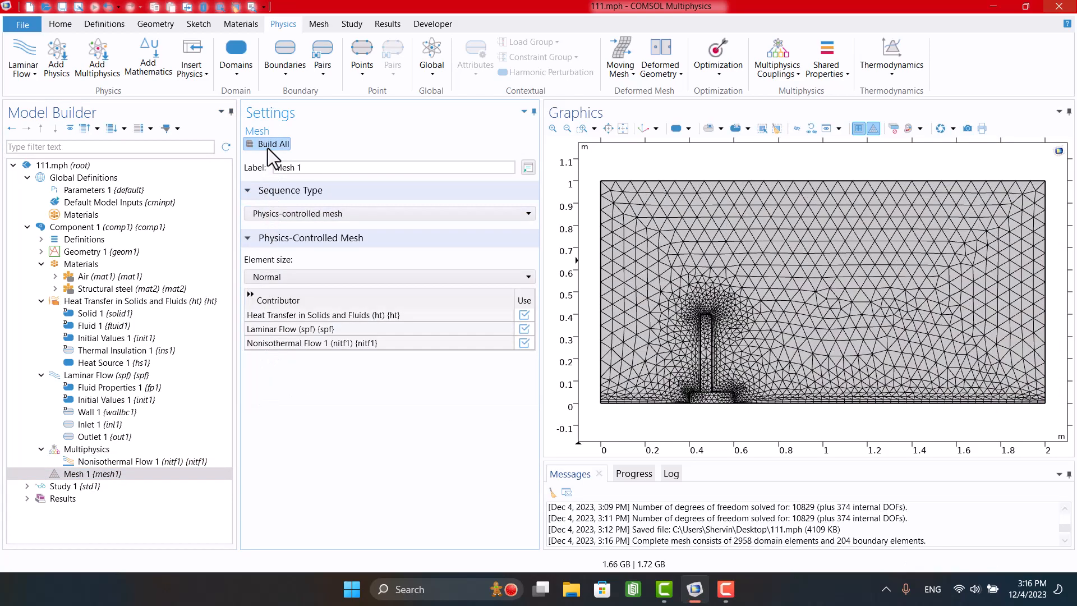
click(272, 276)
click(256, 332)
click(274, 145)
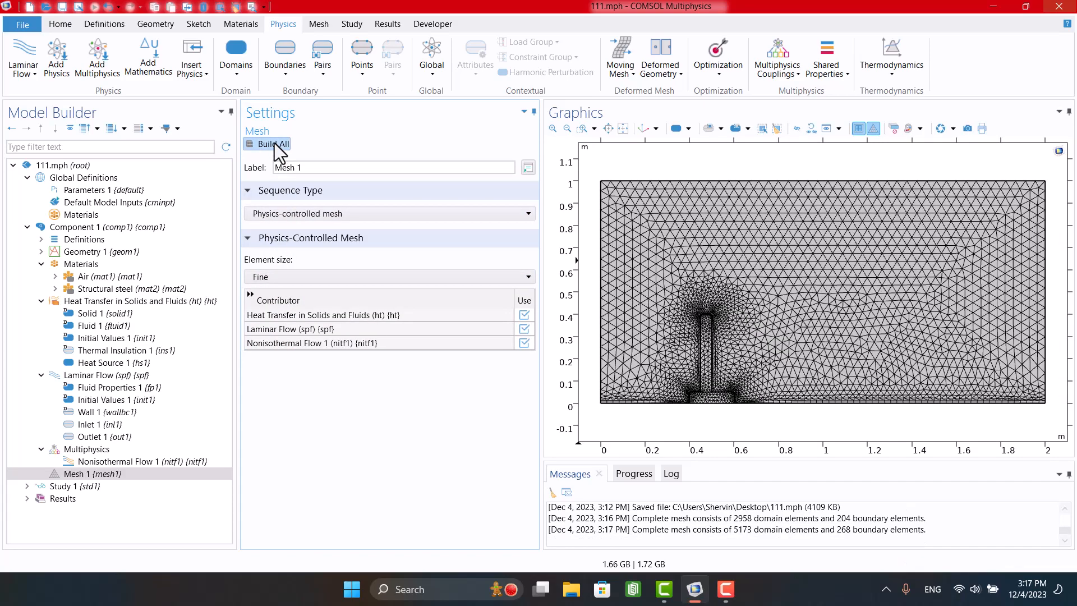
click(71, 487)
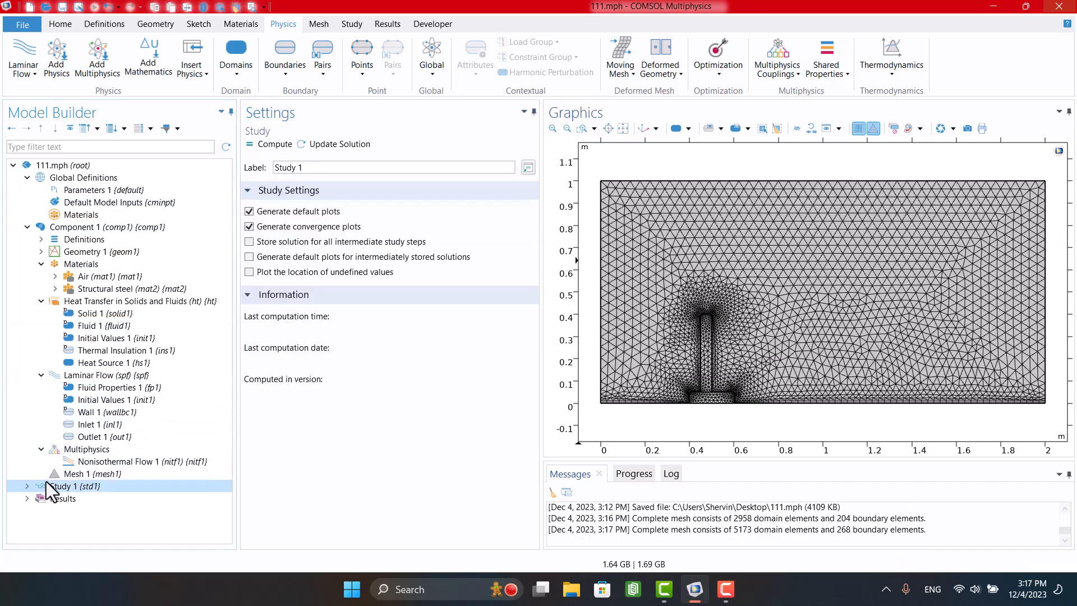
Solve the stationary study and review the velocity magnitude and pressure contour plots
click(265, 145)
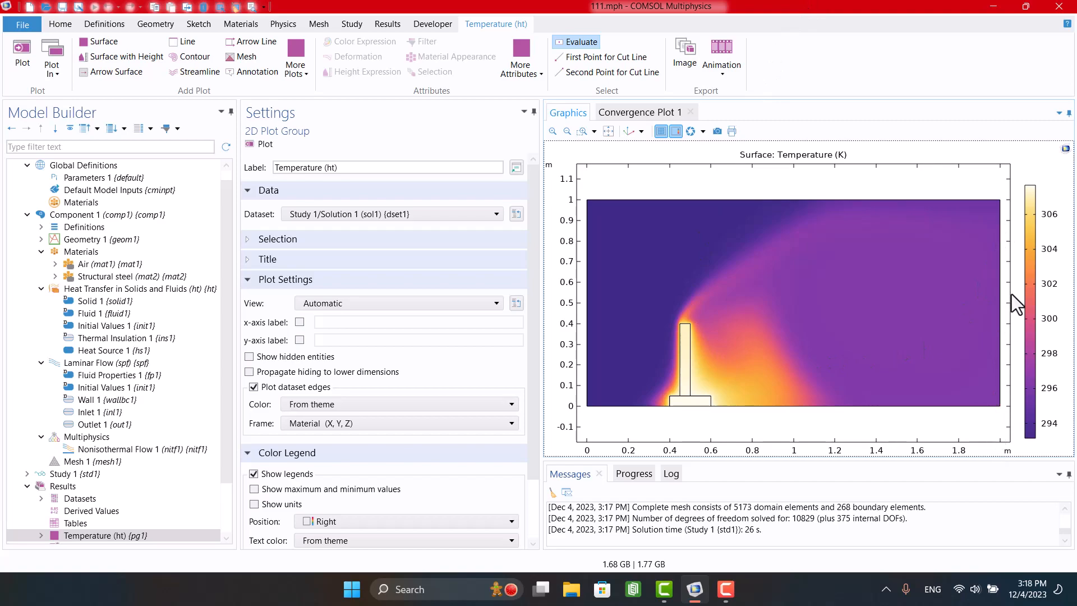
scroll(53, 365, down, 3)
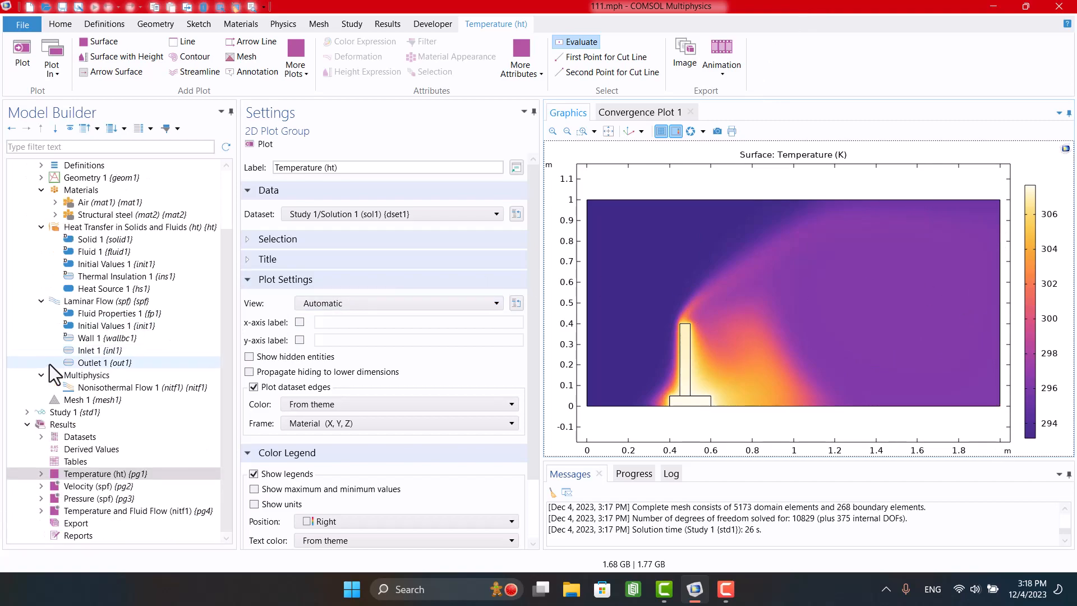
click(87, 486)
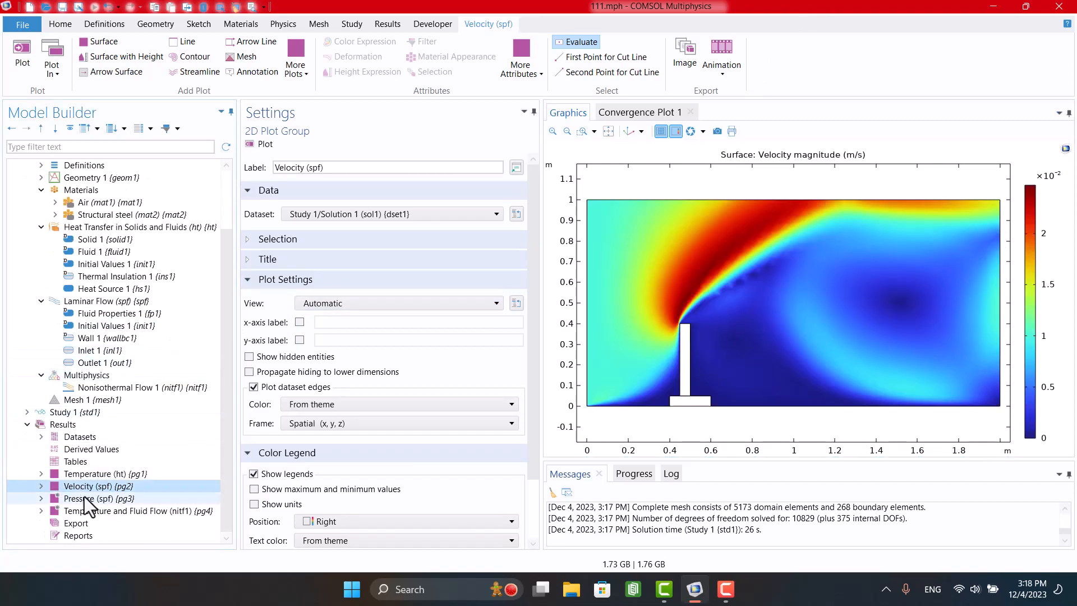
click(85, 498)
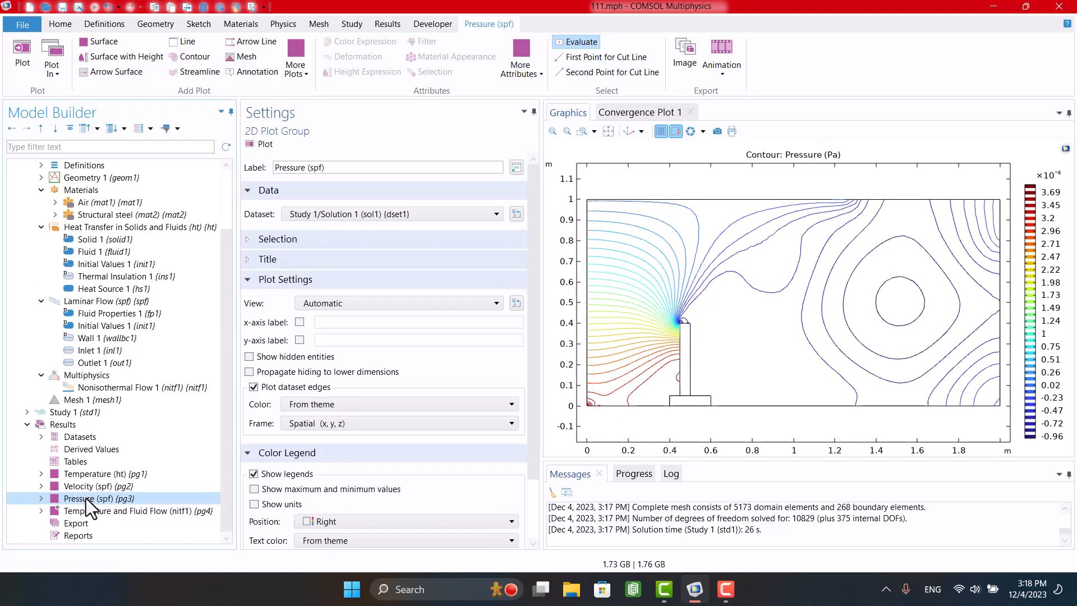
scroll(86, 498, up, 5)
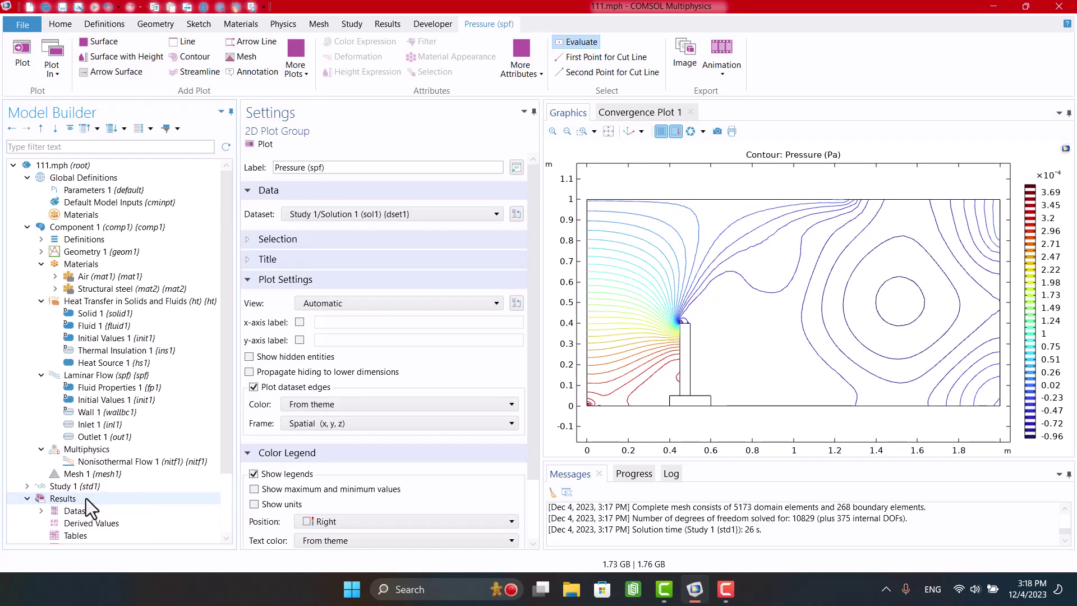
Define global parameters P = 5[W] and U = 0.01[m/s] in Parameters 1
click(95, 190)
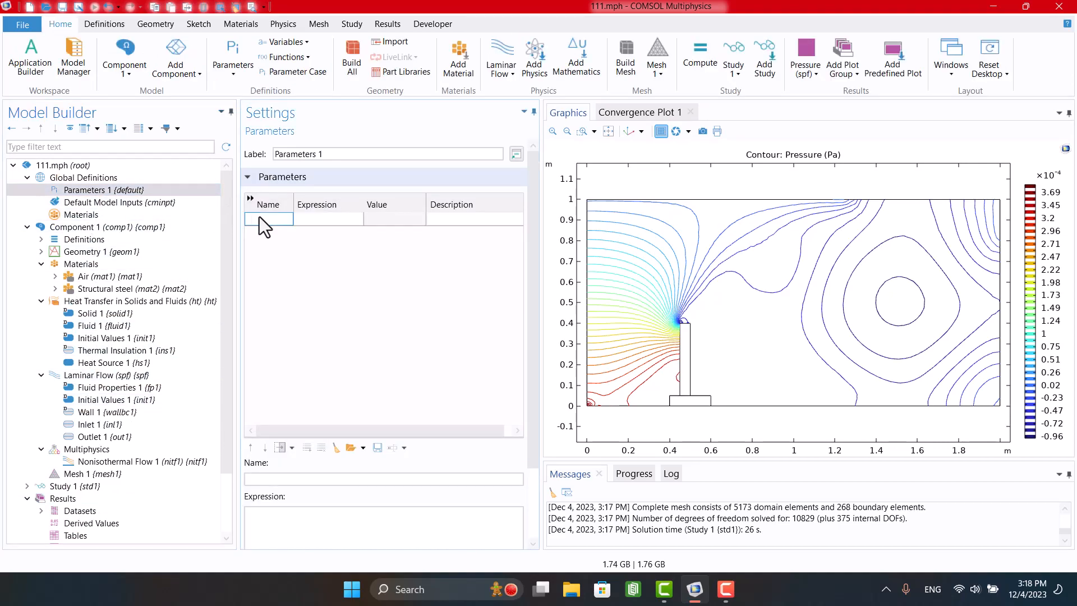
text(Pp)
click(323, 216)
text(5 [W)
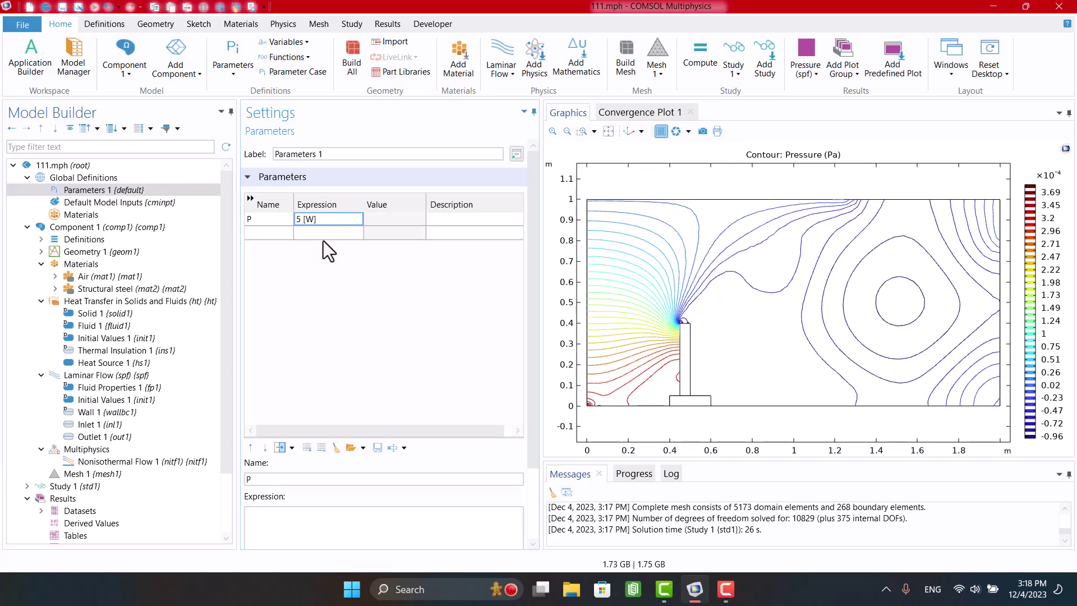
key(Return)
click(269, 233)
text(U)
click(324, 234)
text(0.01 [m)
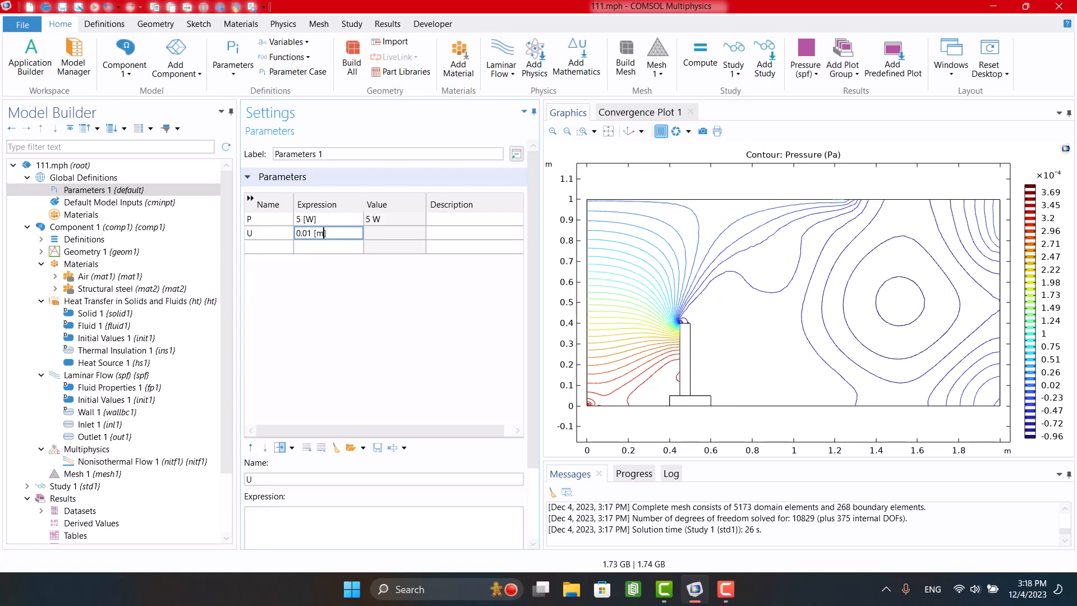
text(/s)
key(Return)
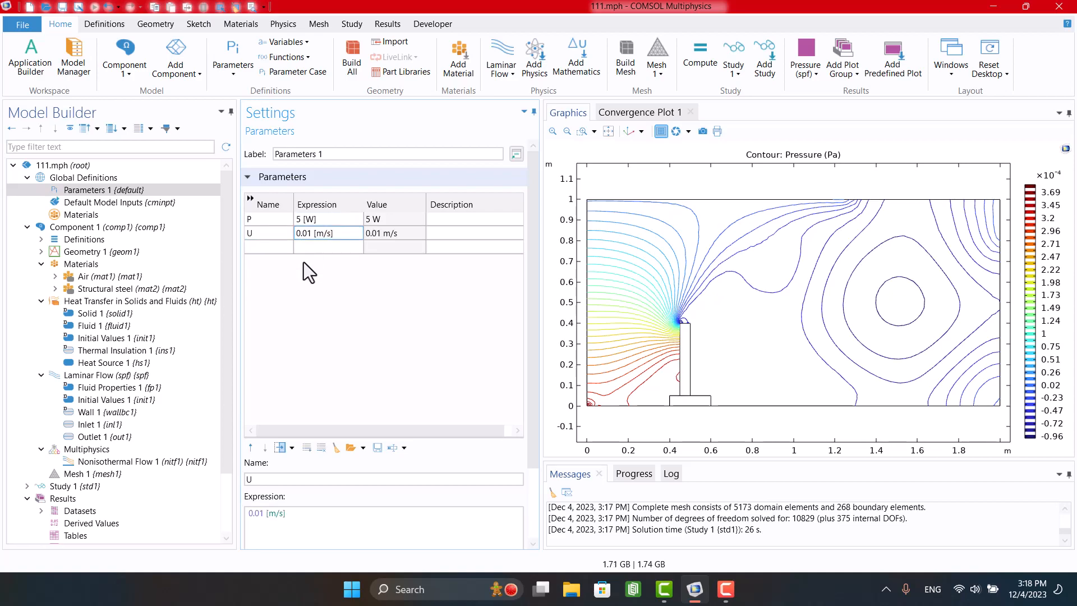
Describe P as Power and U as Velocity in the parameters table
click(449, 219)
text(Power)
click(453, 234)
text(Velocity)
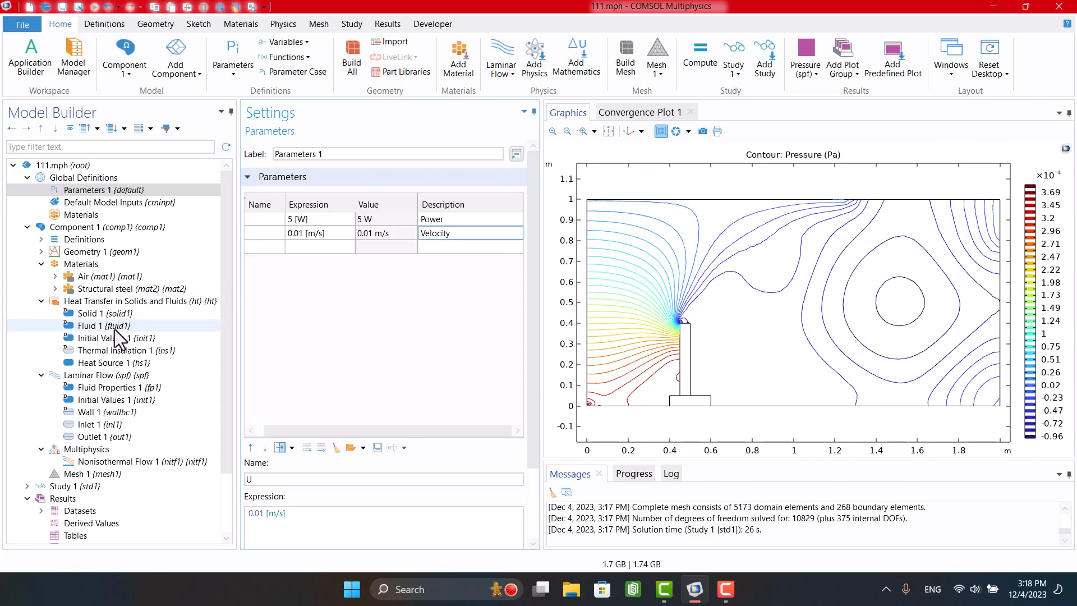
Set the heat source rate to P and the inlet normal inflow velocity U0 to U
click(118, 350)
click(106, 363)
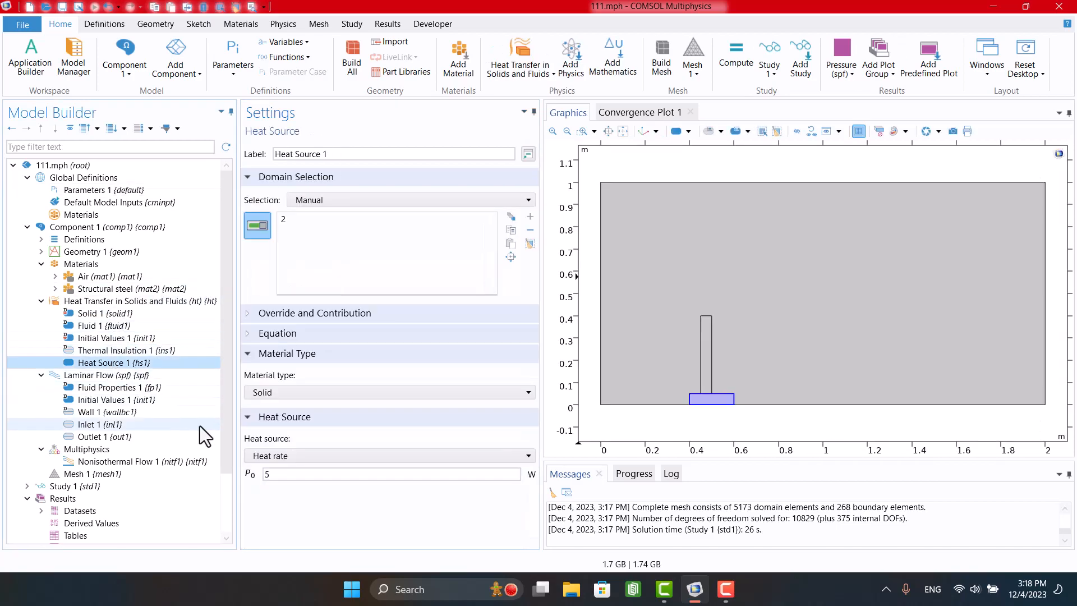
click(269, 473)
text(P)
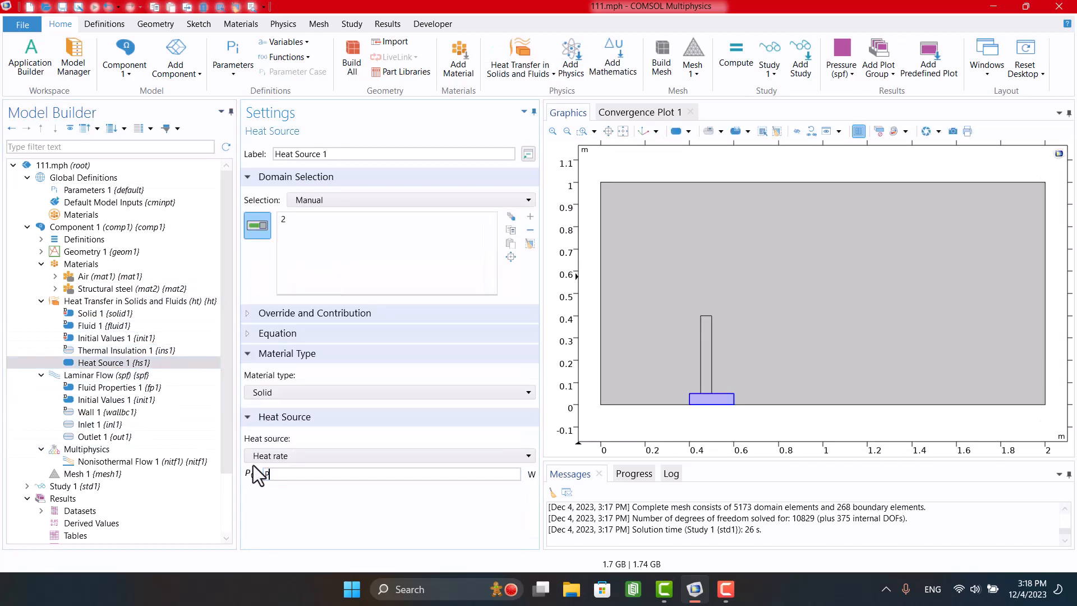
click(99, 426)
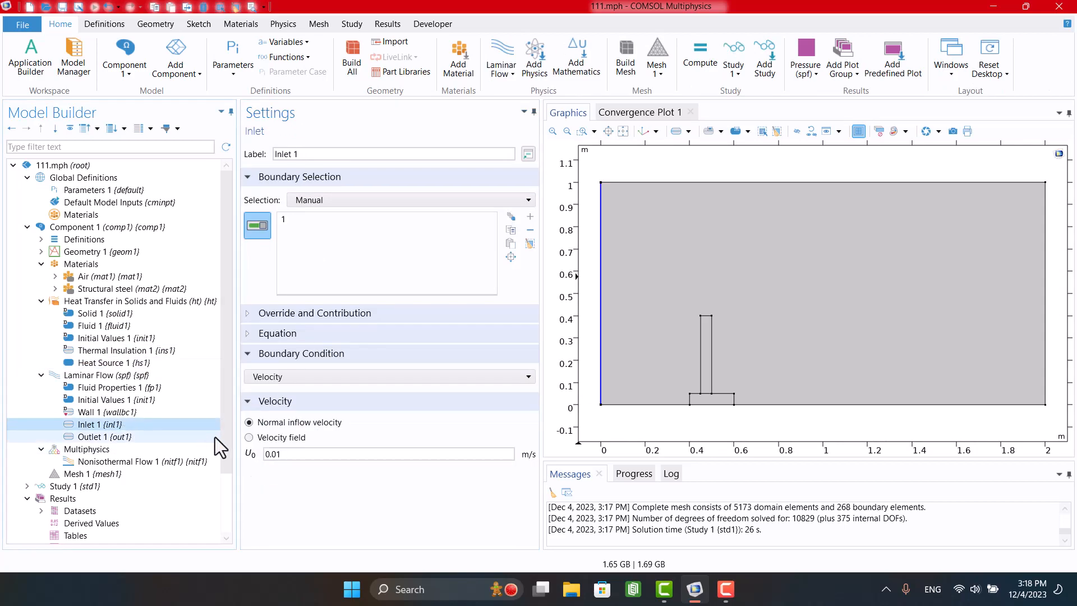
double_click(336, 455)
text(U)
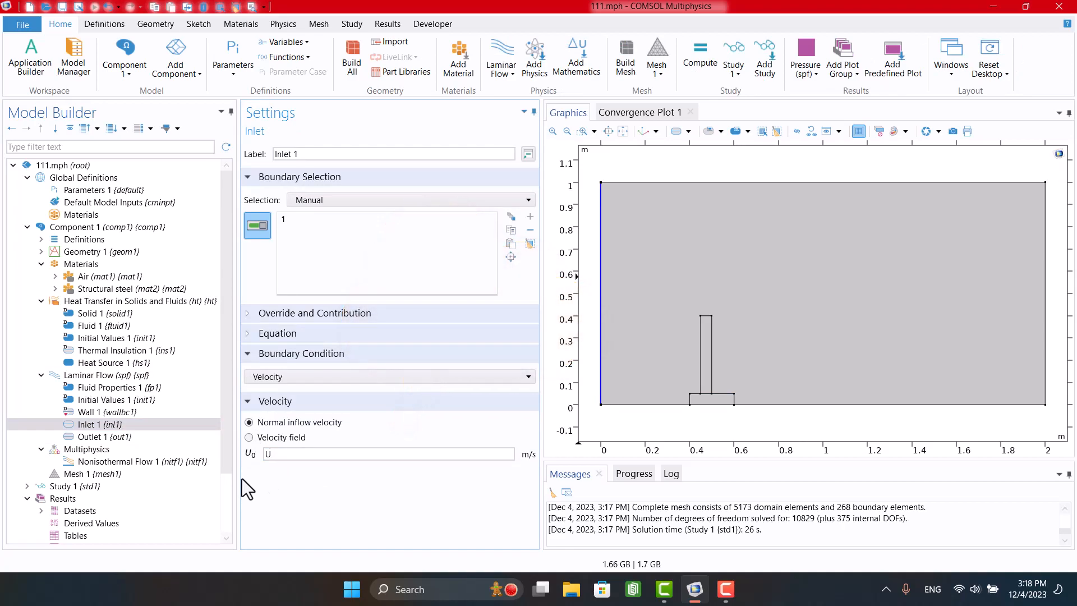
drag(230, 462, 233, 535)
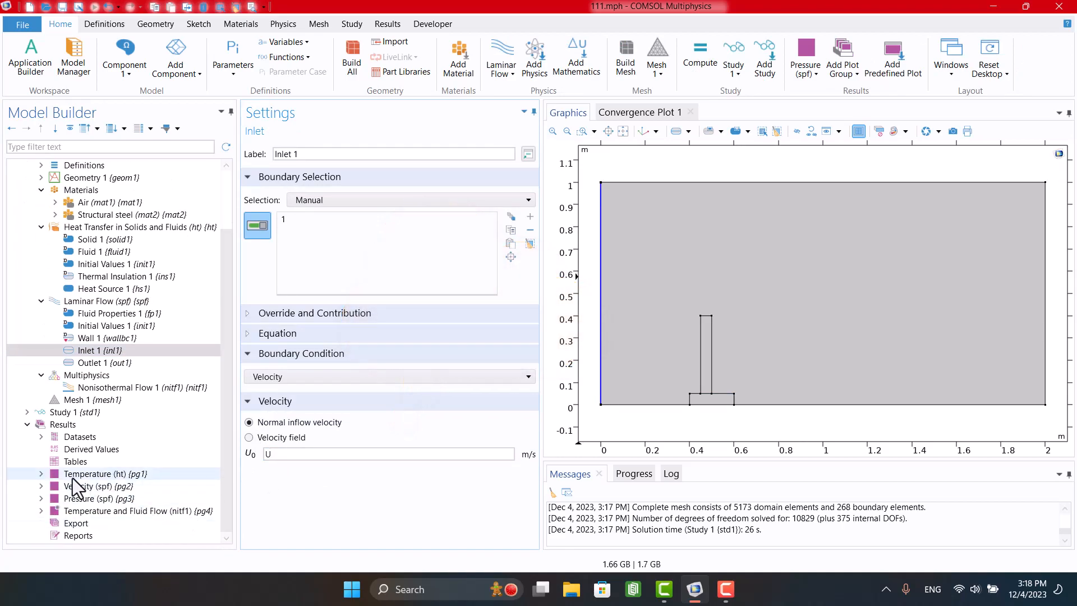
Add a parametric sweep of P (Power) over values 1 2 5 W to Study 1
right_click(61, 412)
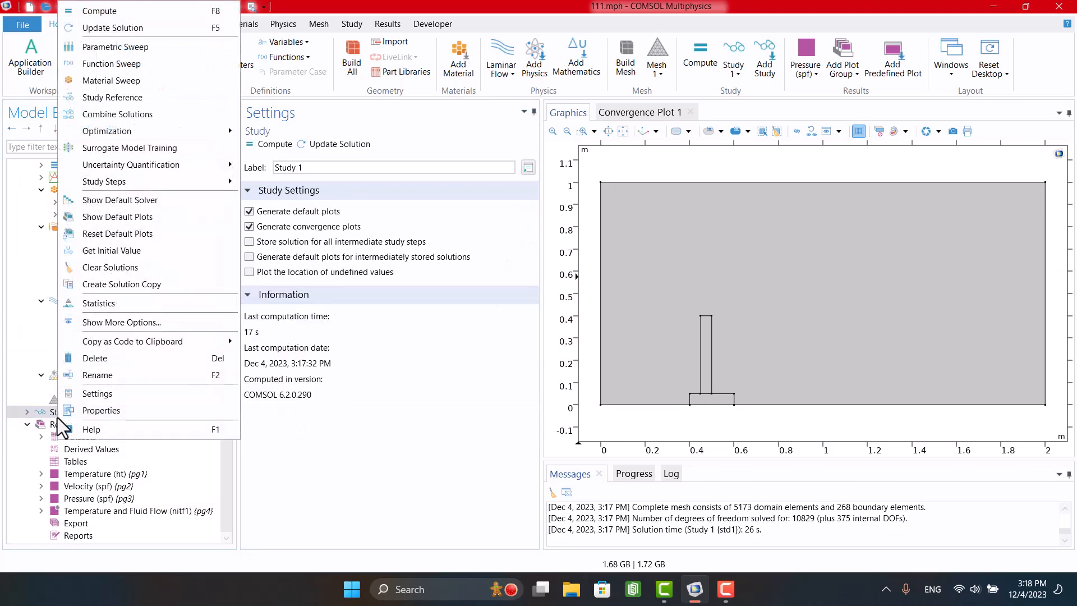
click(126, 47)
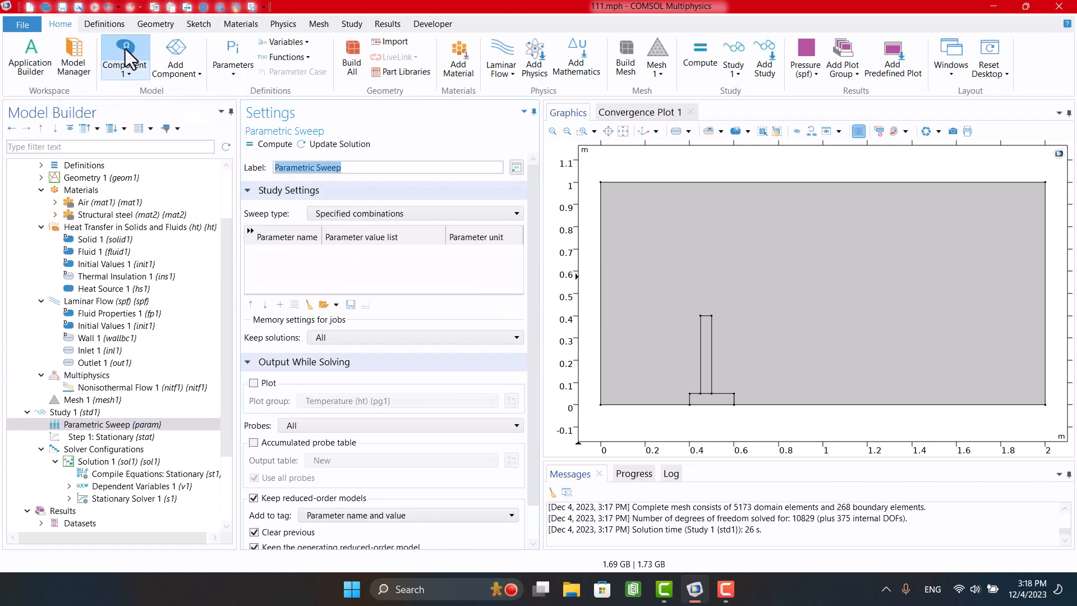
click(279, 304)
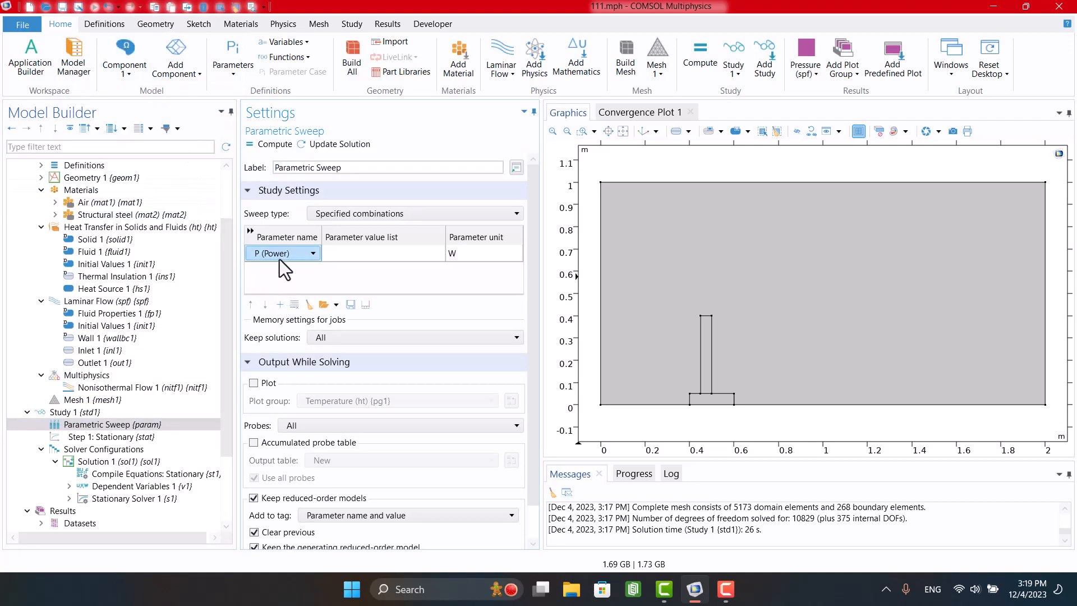
click(347, 255)
text(1 2 5)
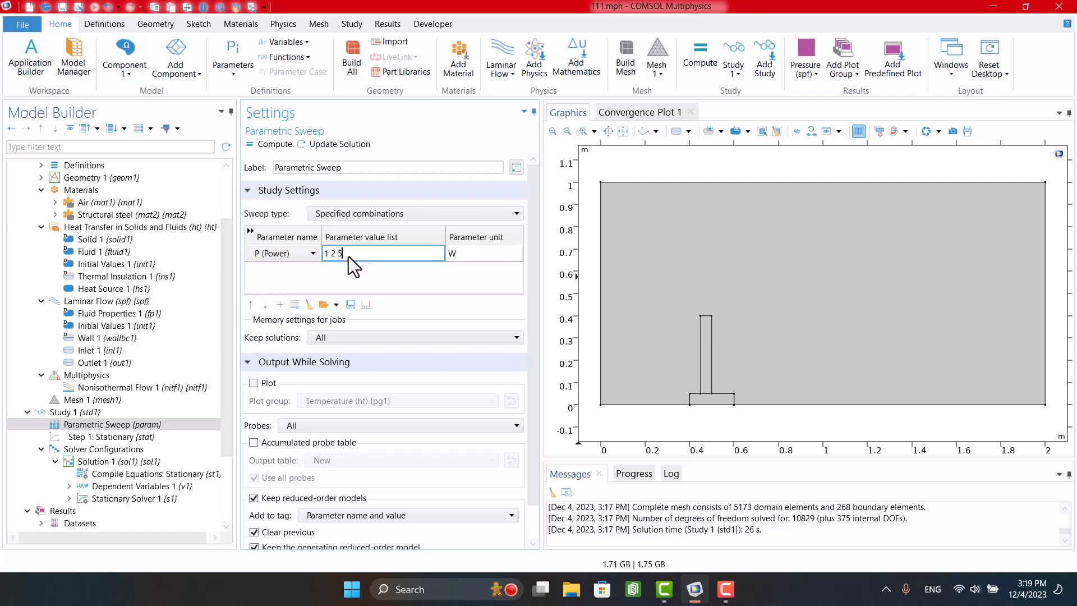
click(352, 286)
Compute the study for every power value and view the 5 W temperature field
click(272, 146)
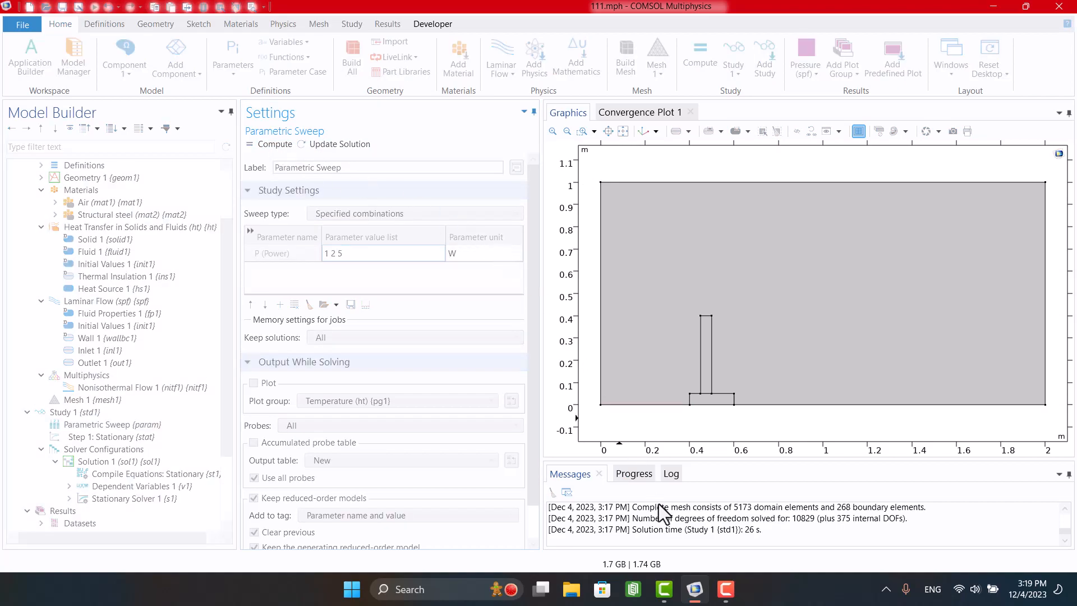
click(695, 589)
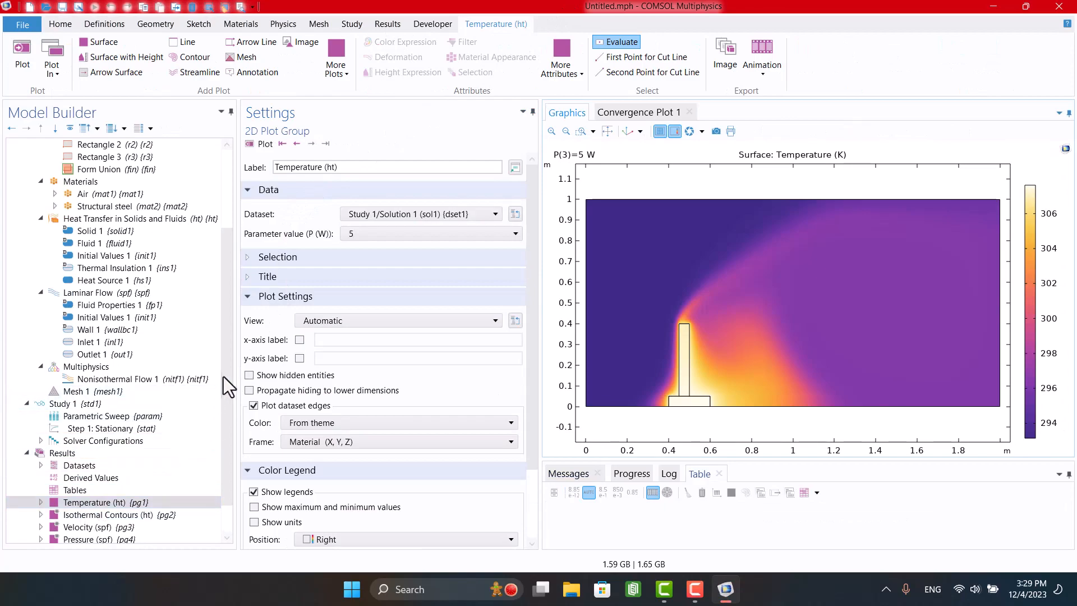
Step the temperature plot through P = 1, 2 and 5 W
click(357, 239)
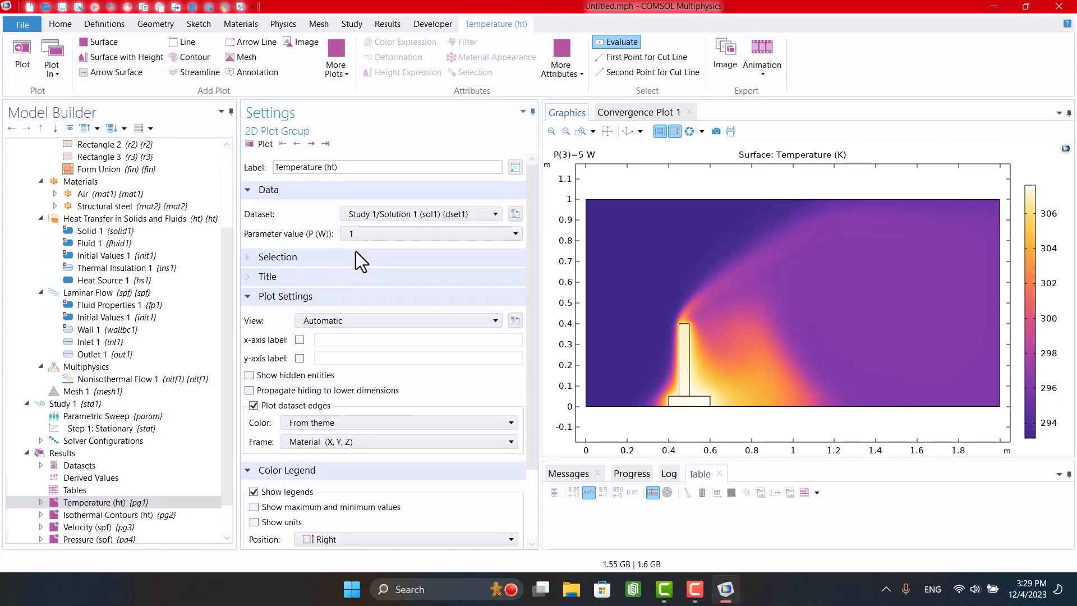
click(265, 144)
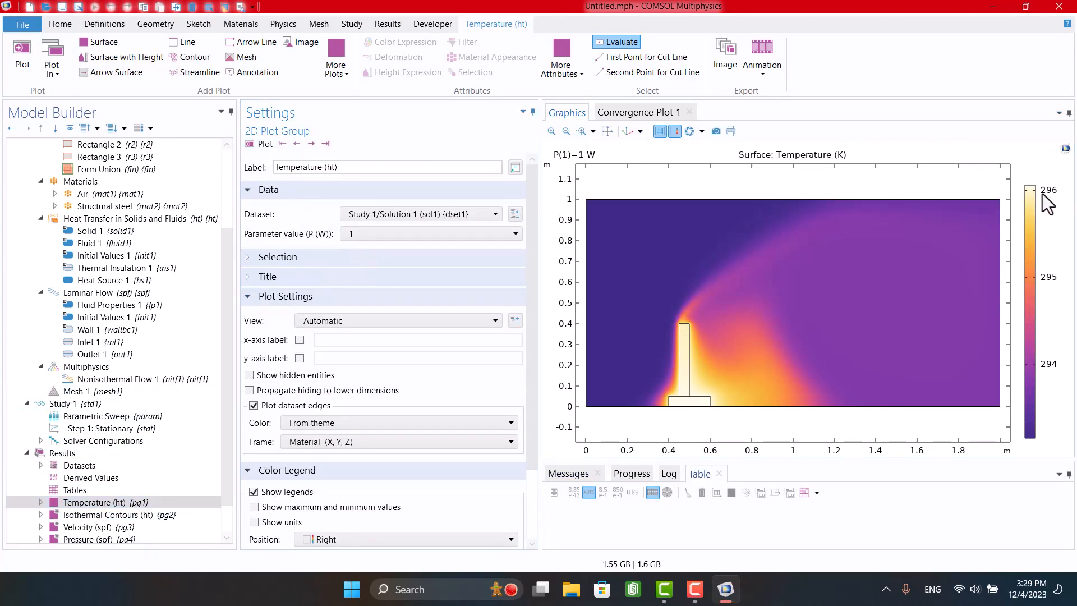
drag(851, 291, 754, 303)
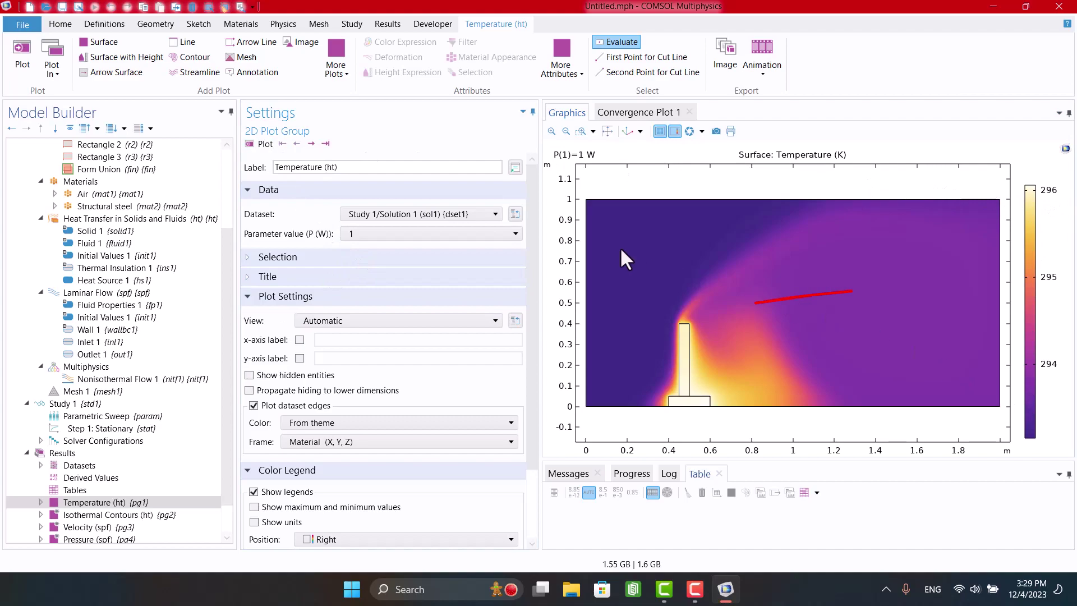
click(311, 144)
click(311, 145)
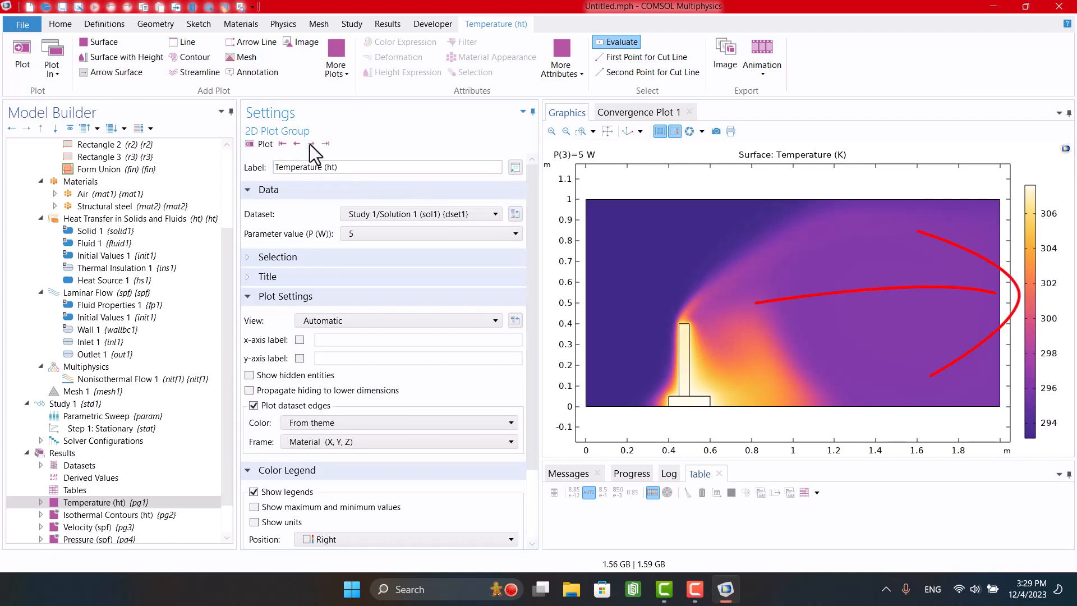
Review velocity, pressure and isothermal contour results at lower power, then go to the Stationary step
click(101, 527)
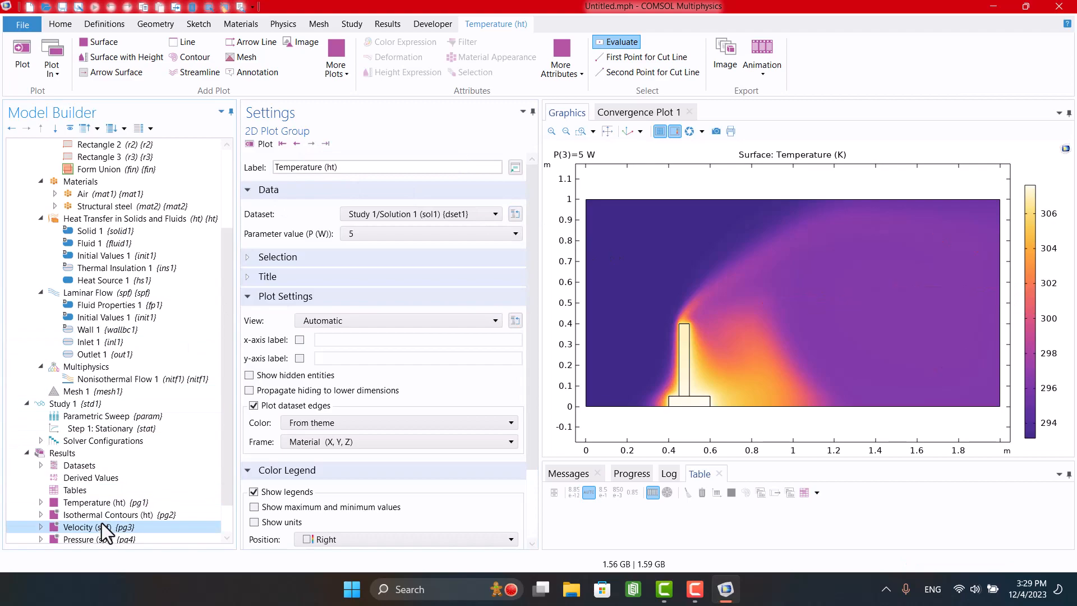
click(295, 145)
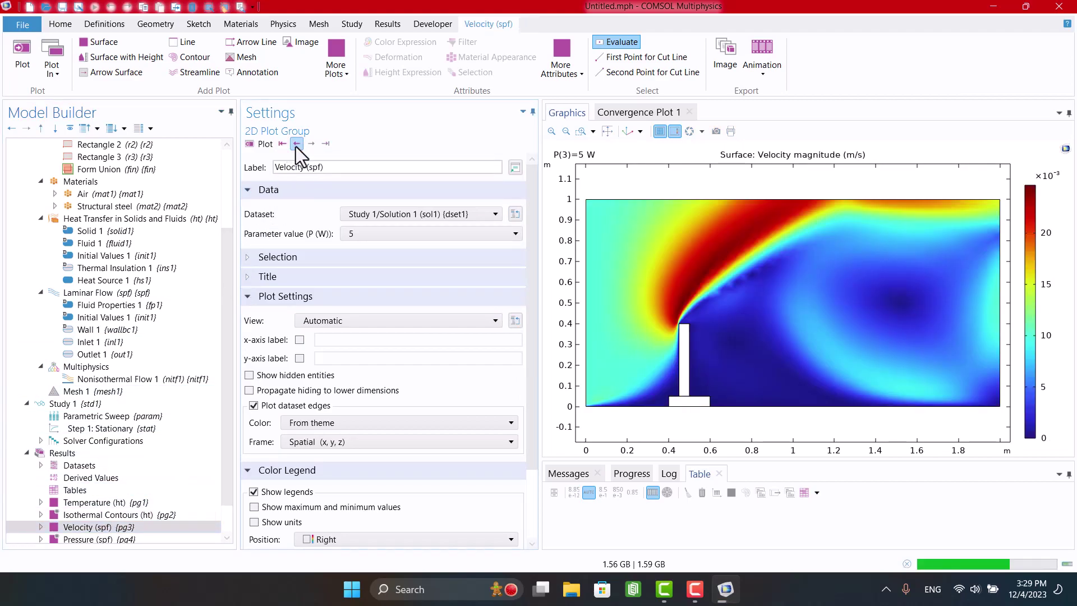
click(94, 538)
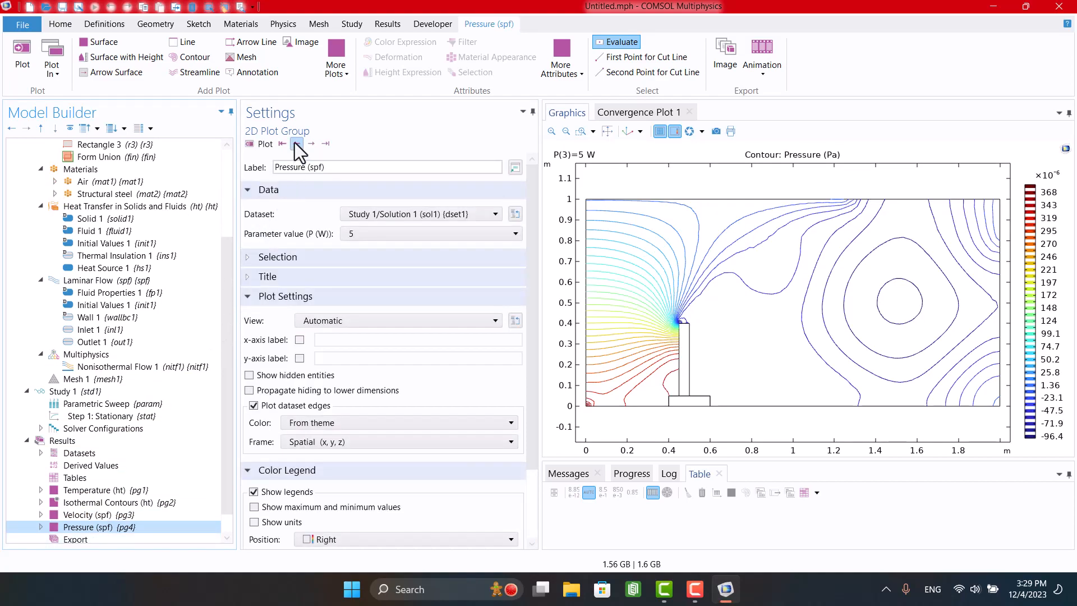
click(297, 145)
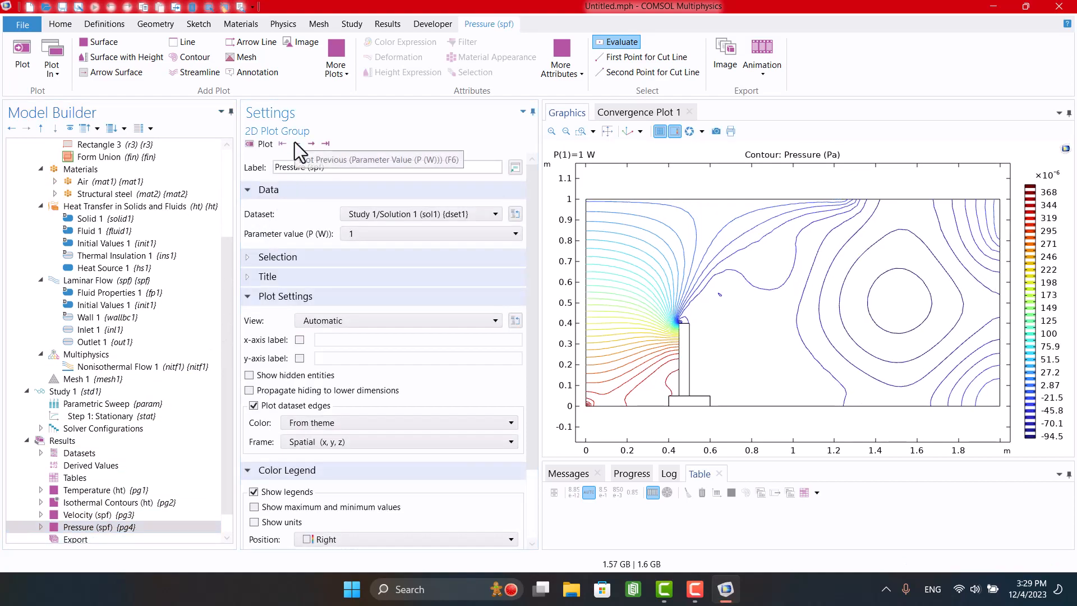
click(107, 502)
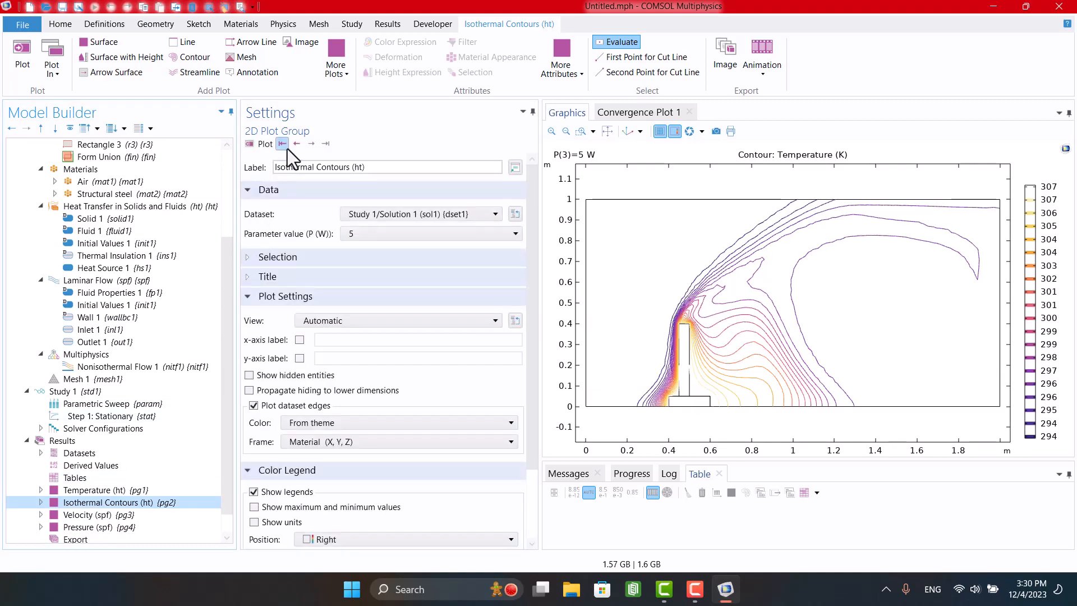
click(297, 146)
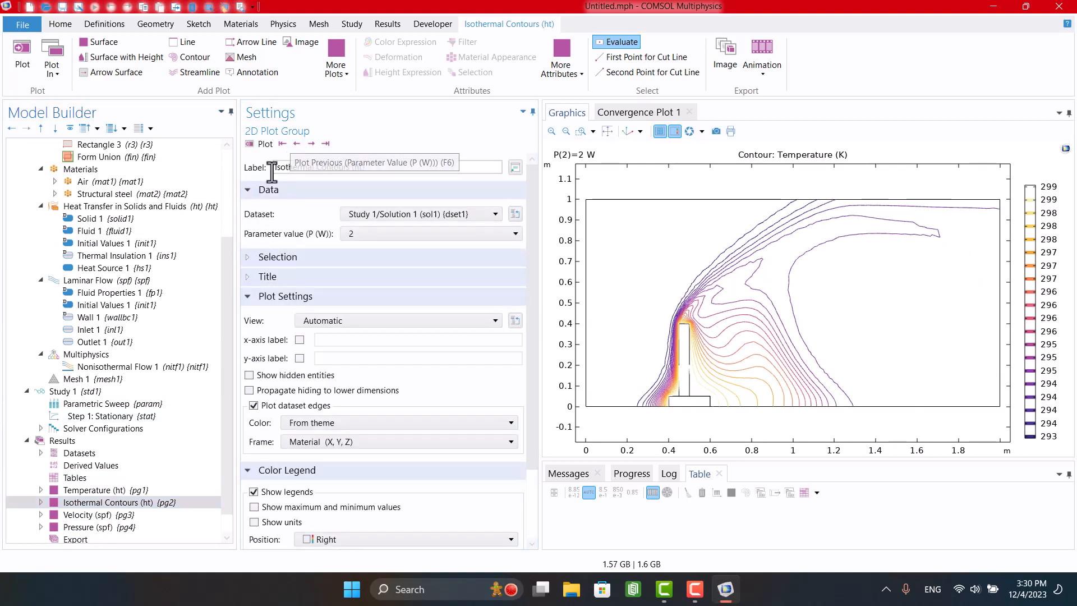
click(111, 415)
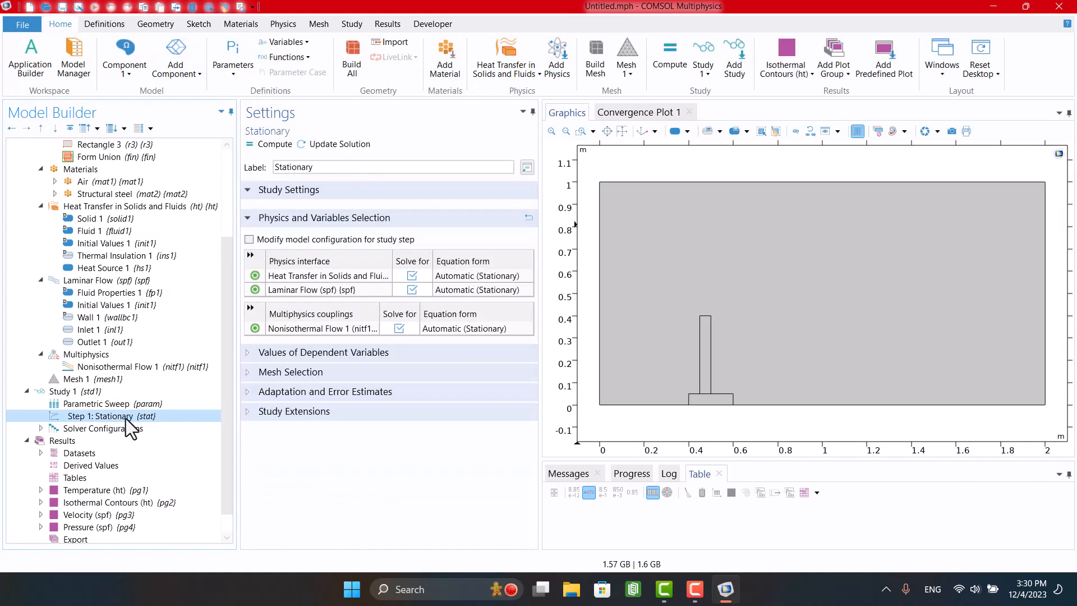
Add U (Velocity) with values 0.01 0.005 0.01 m/s to the sweep and return to Study 1
click(96, 403)
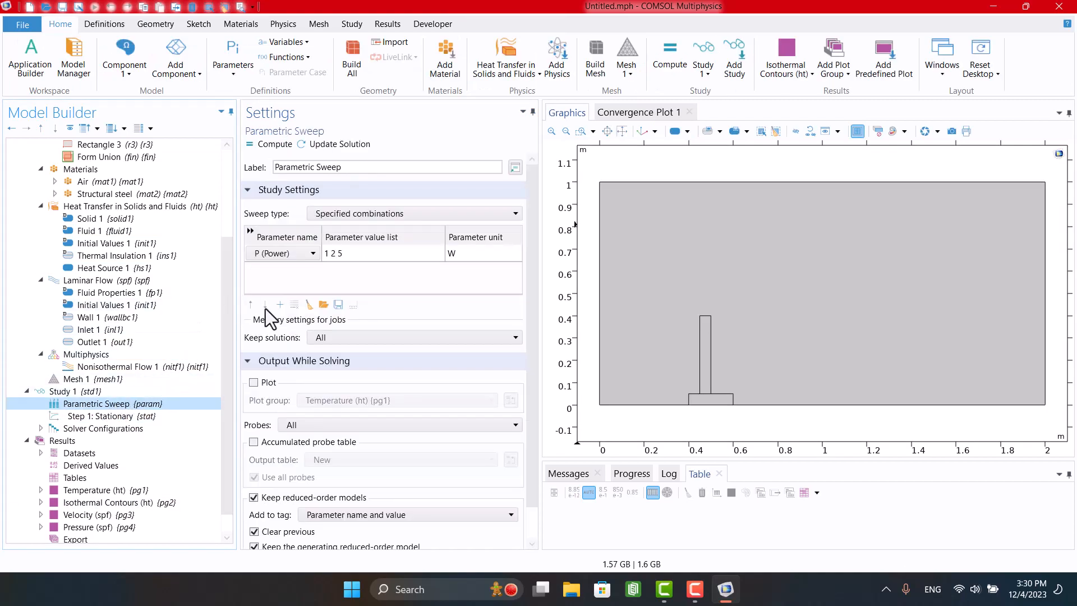
click(279, 305)
click(378, 271)
text(0.01 0.005 0.01)
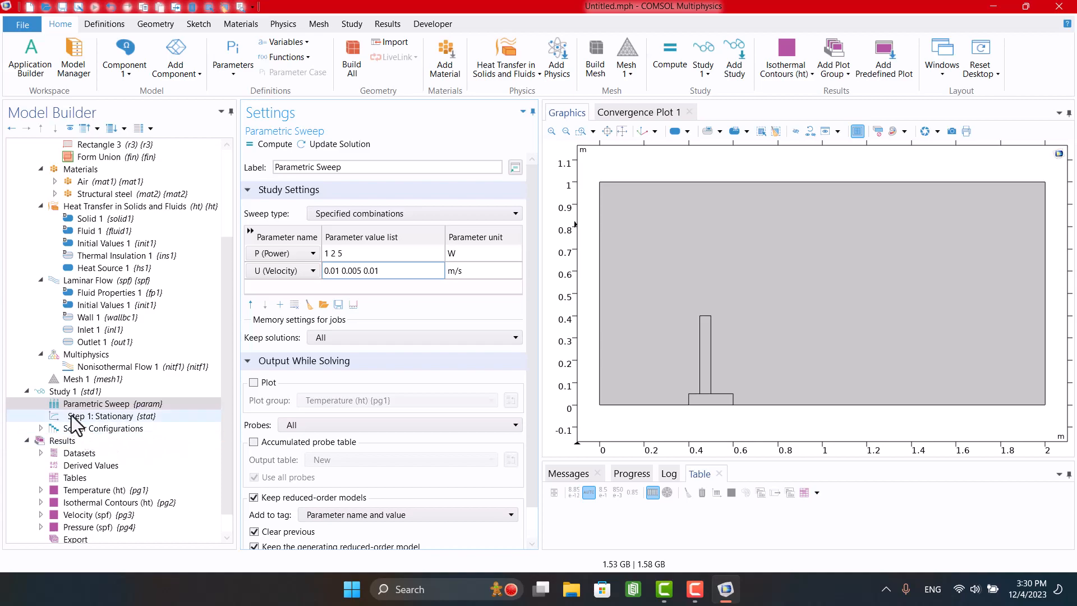
click(63, 391)
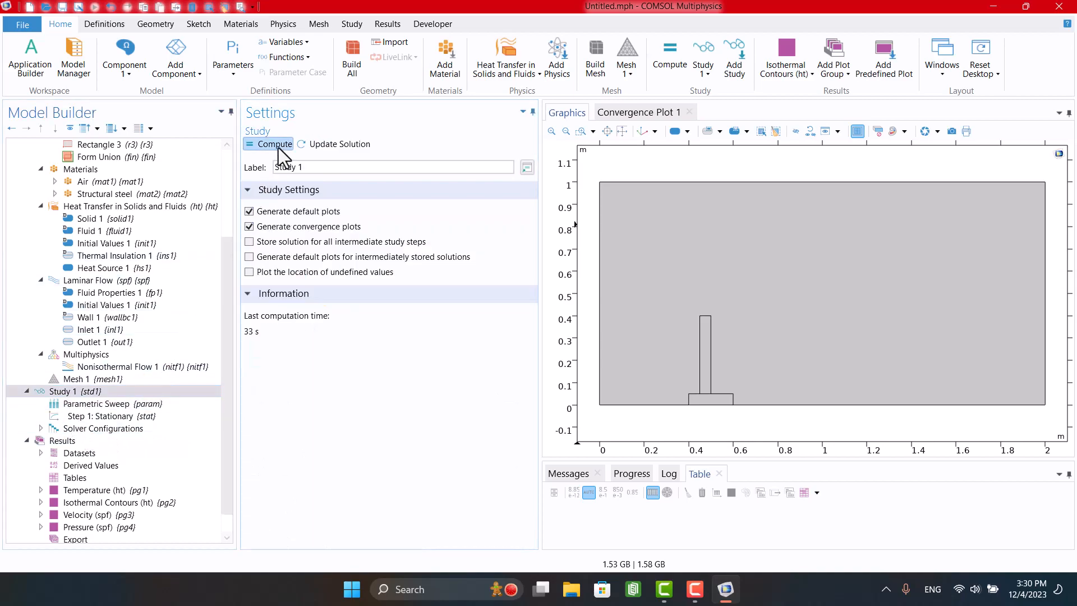
Solve the study and view the temperature field for P=2 W, U=0.005 m/s, then P=5 W, U=0.01 m/s
key(F8)
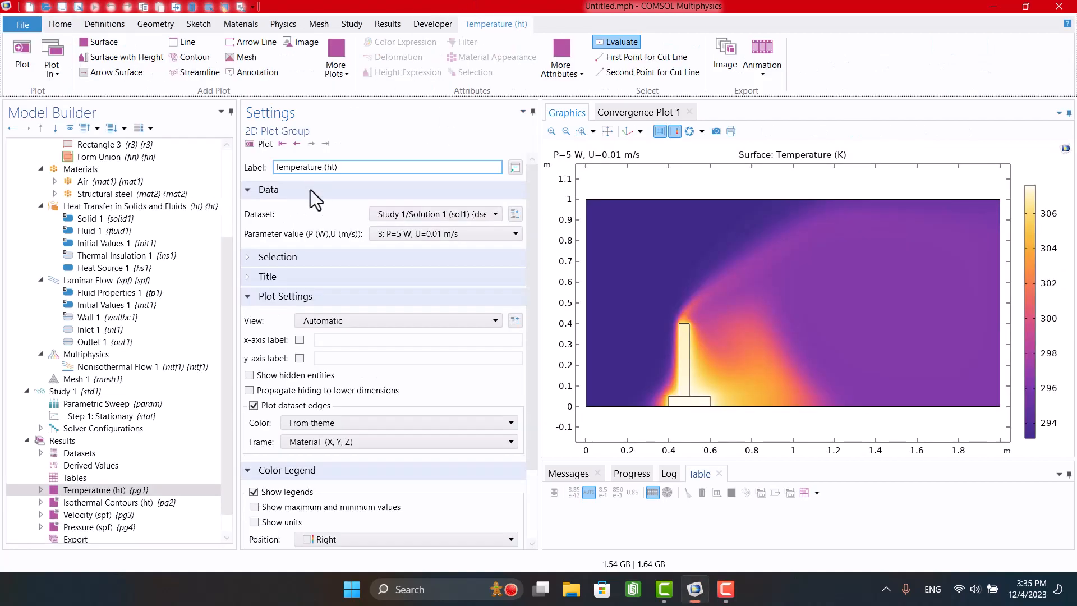
click(446, 233)
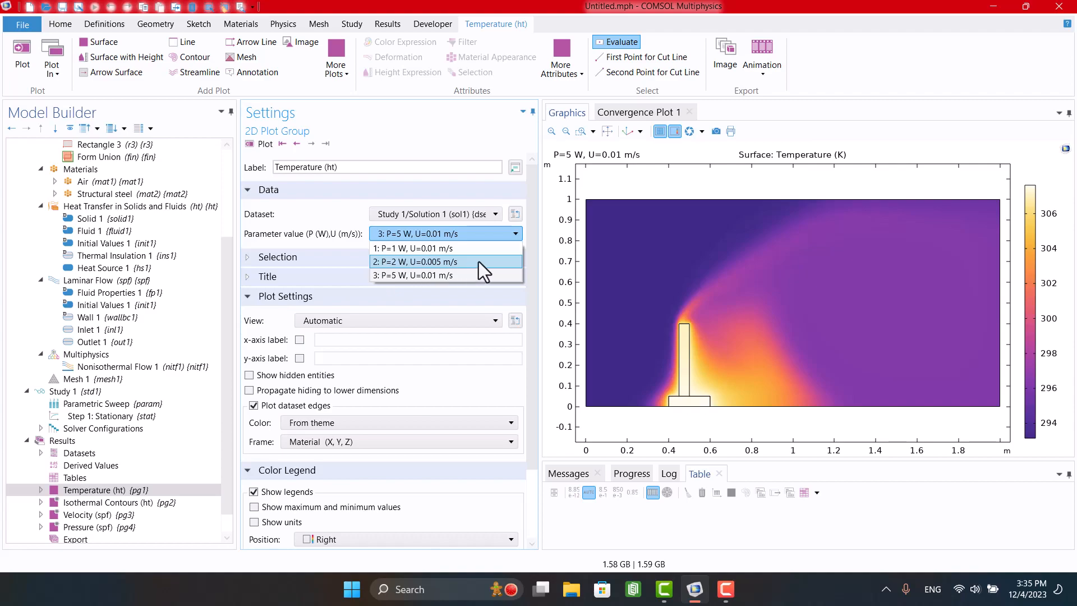
click(414, 262)
click(259, 145)
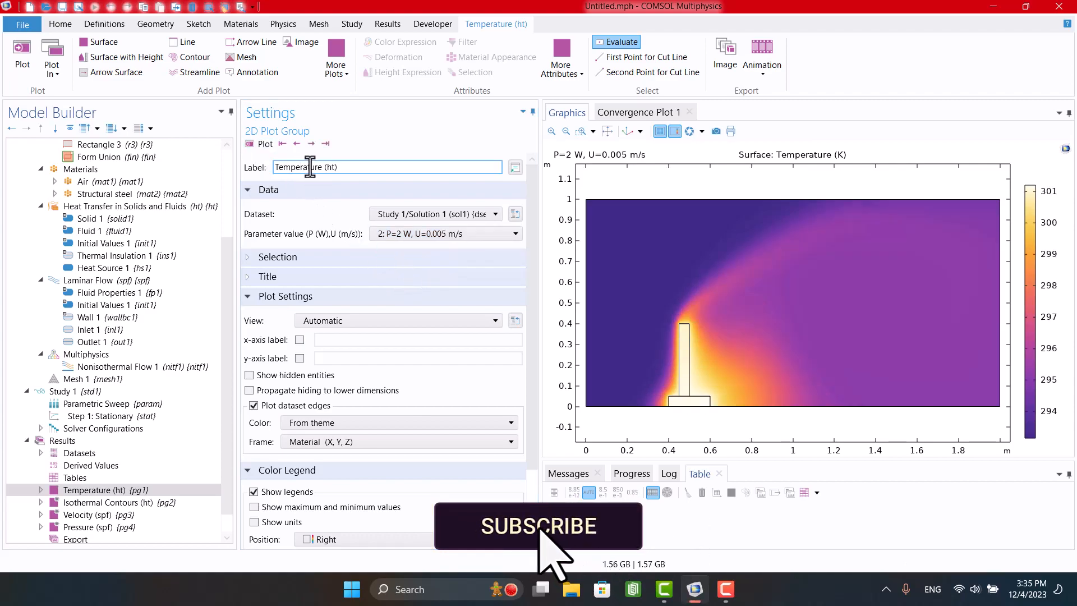
click(310, 144)
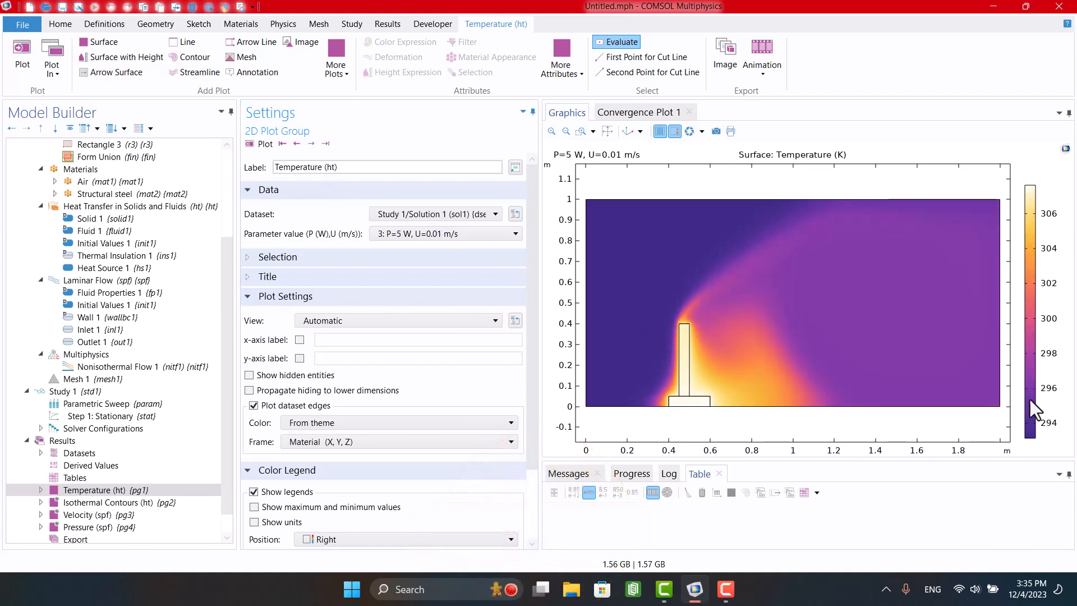
Change the sweep type to All combinations of P and U and recompute the study
click(74, 392)
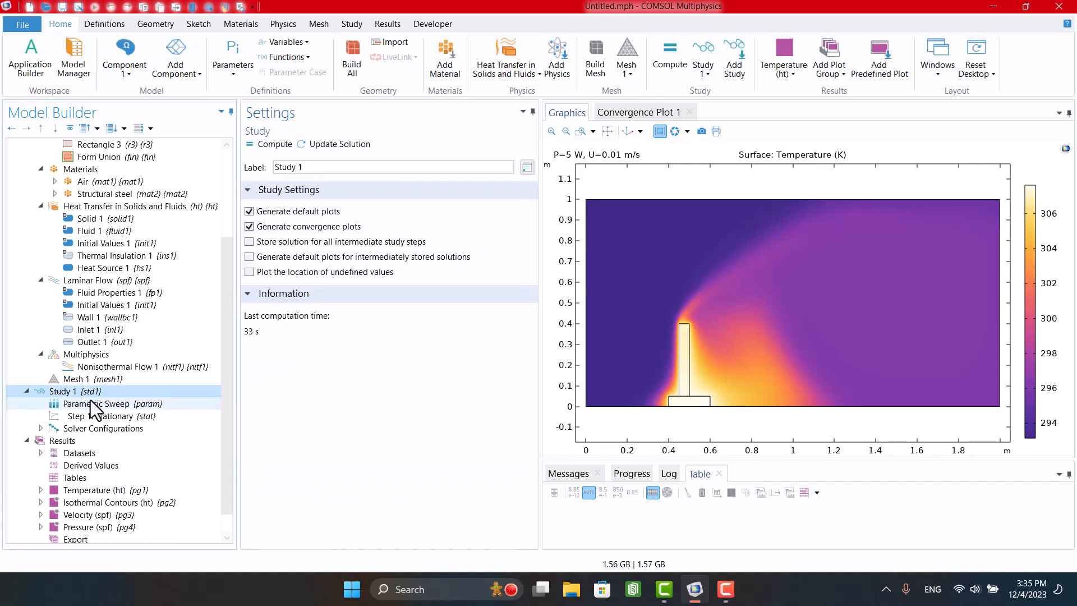
click(412, 212)
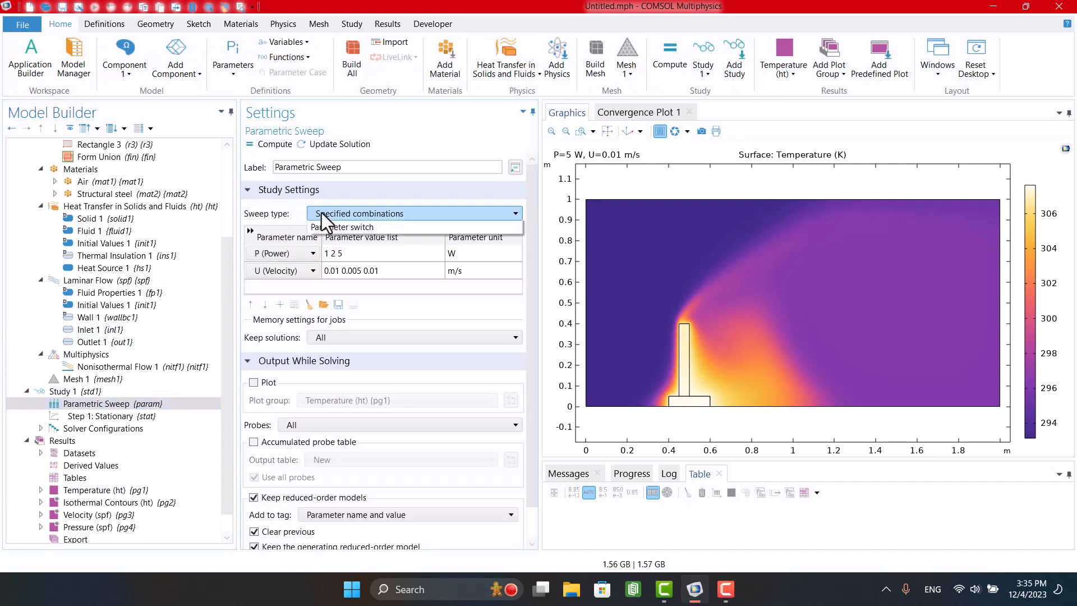
click(333, 228)
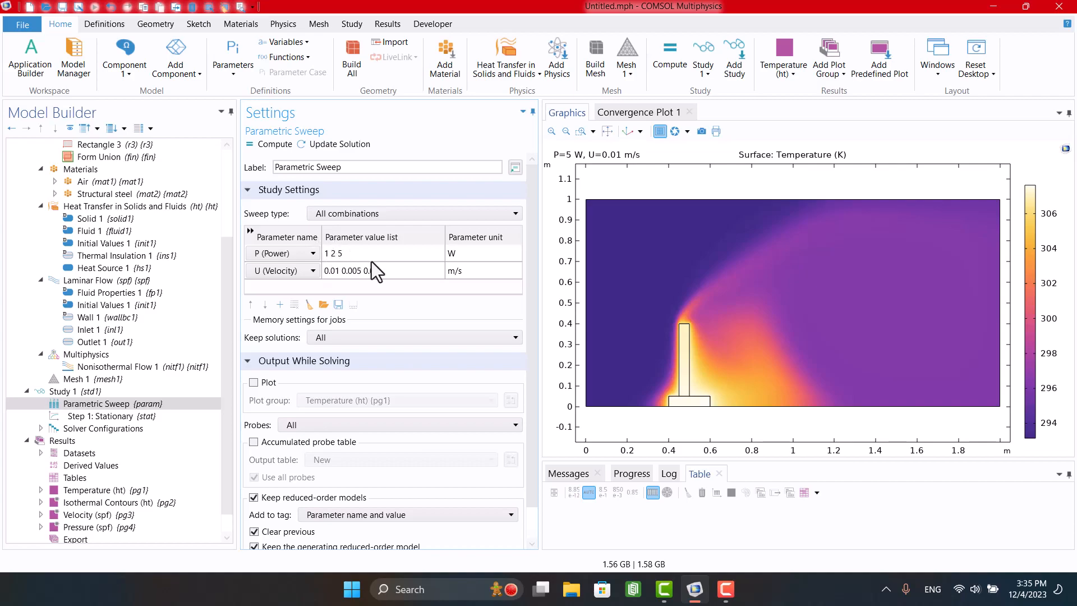
click(101, 415)
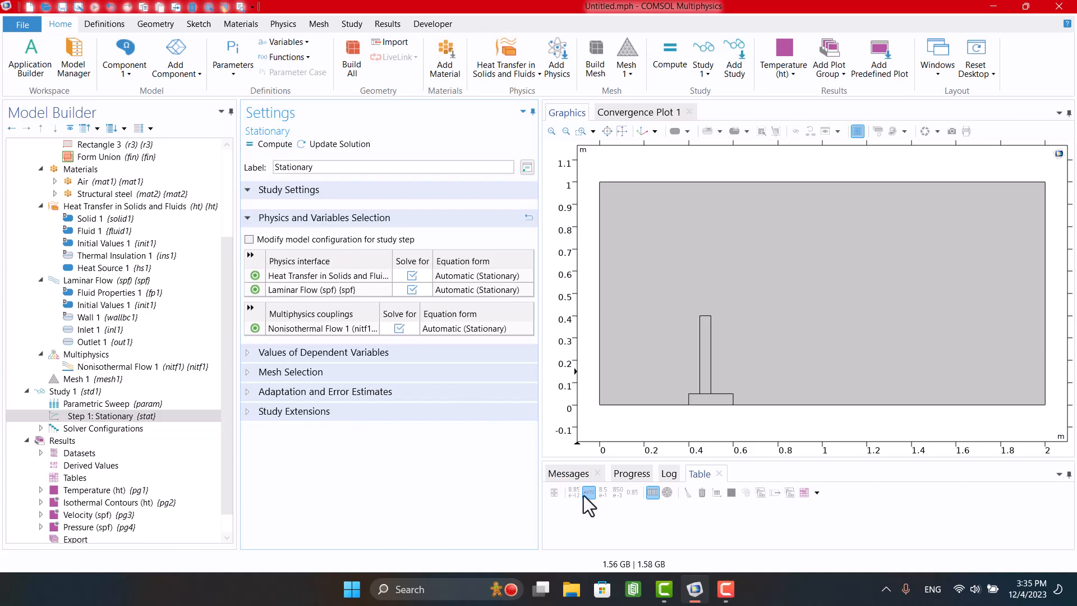
click(694, 589)
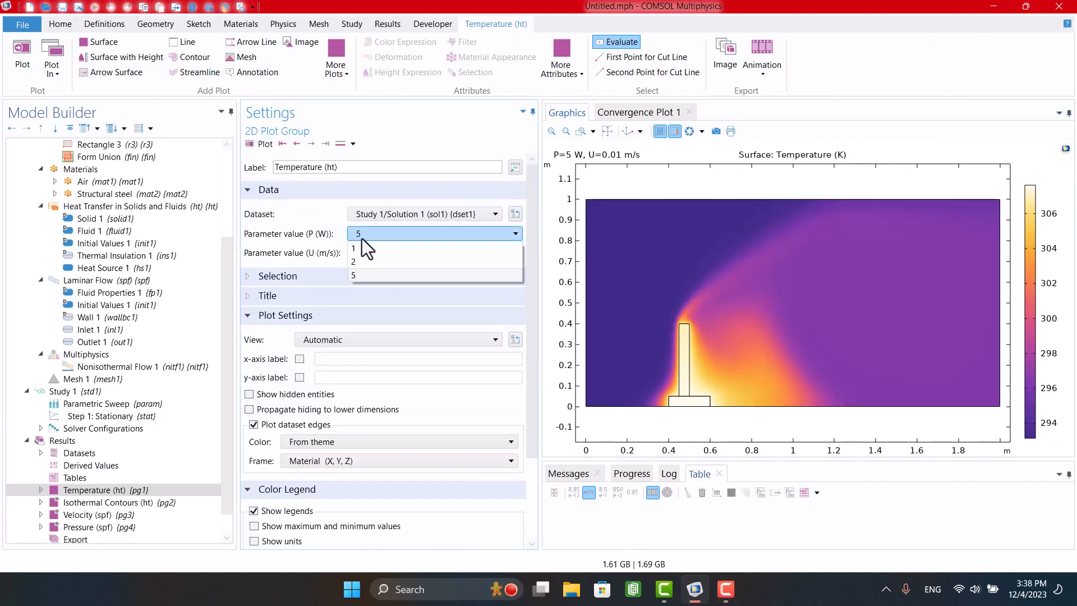
Plot the temperature field at a chosen velocity, then at P = 1 W
click(364, 253)
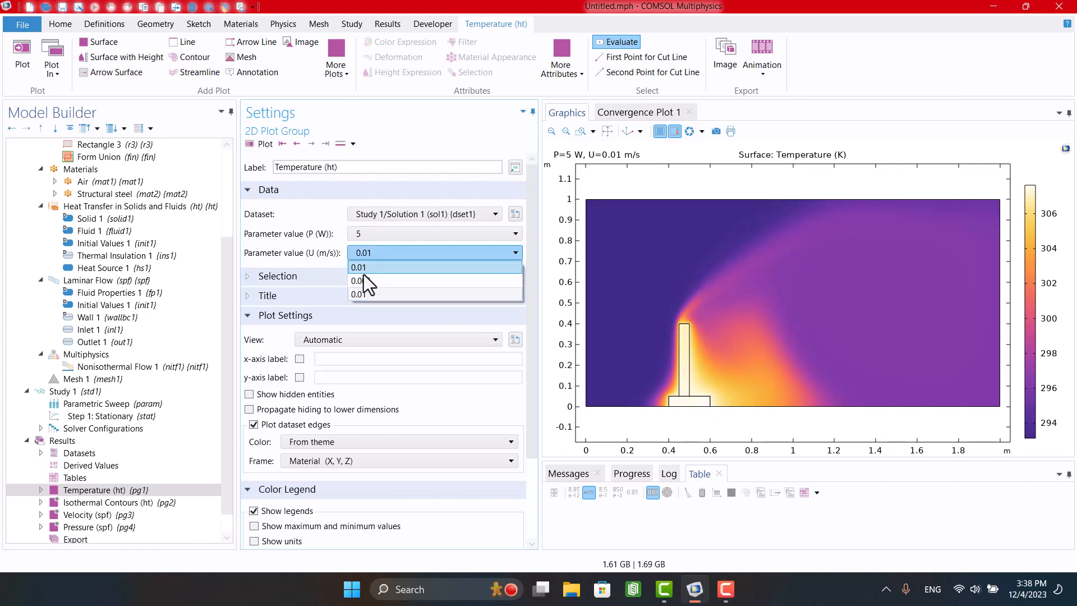
click(366, 295)
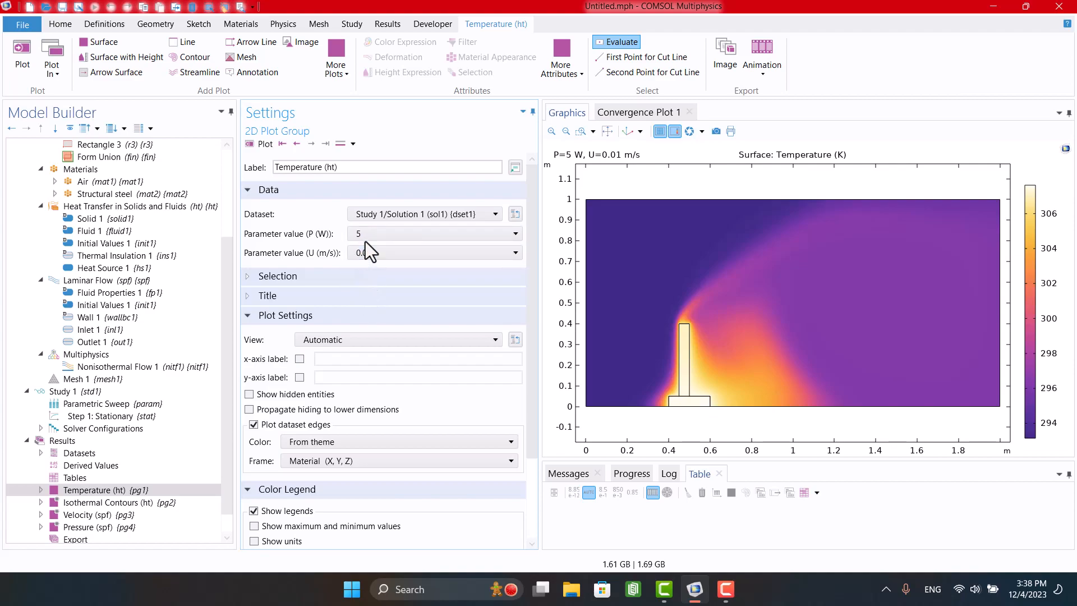
click(264, 143)
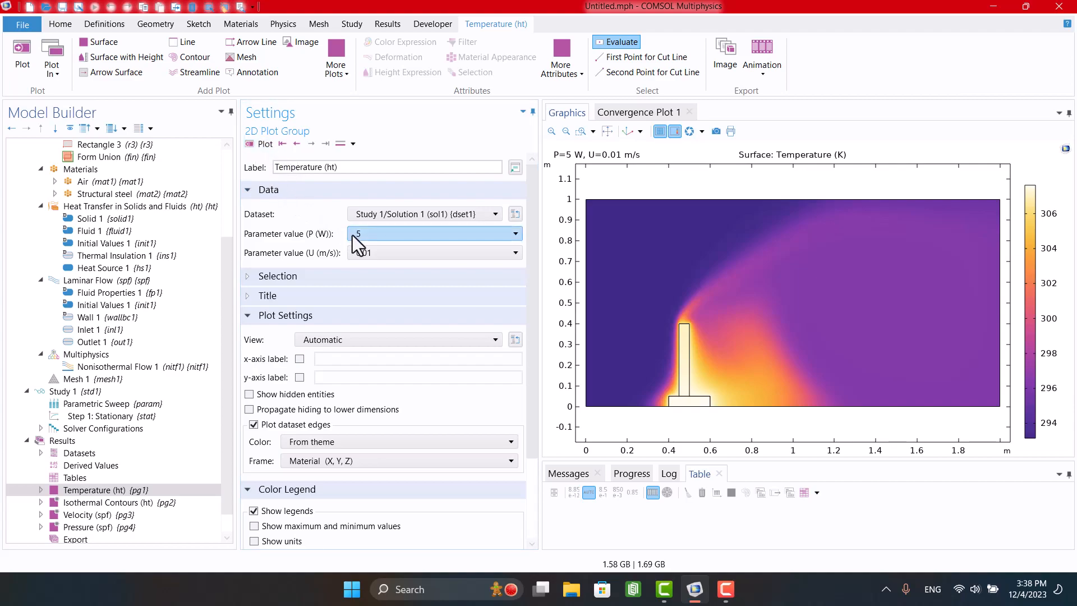
click(433, 234)
click(362, 252)
click(261, 145)
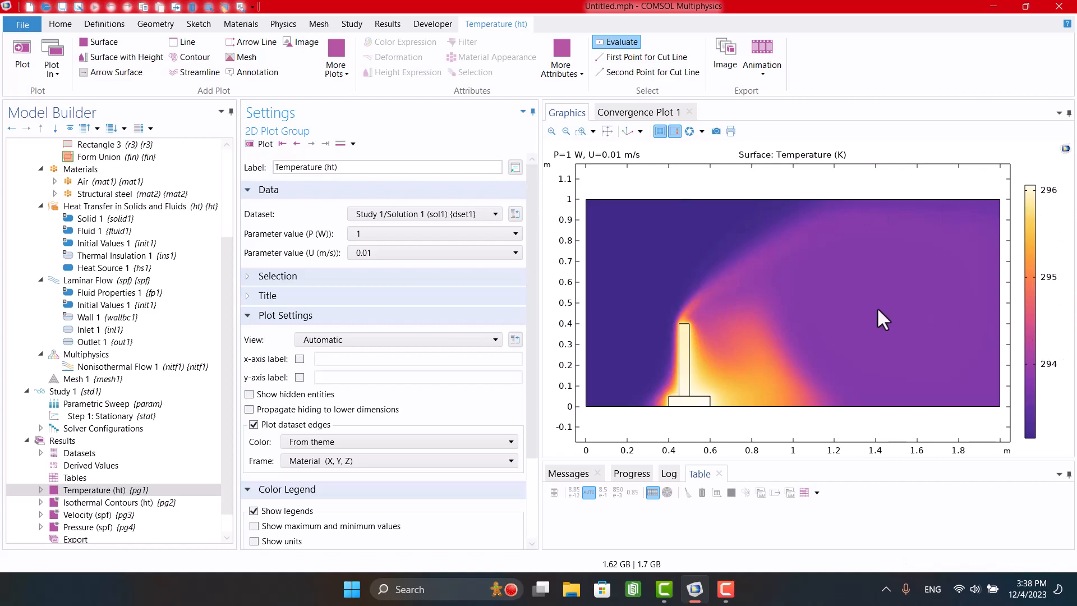
Set the velocity to 0.005 m/s and redraw the P=1 W temperature plot
click(429, 253)
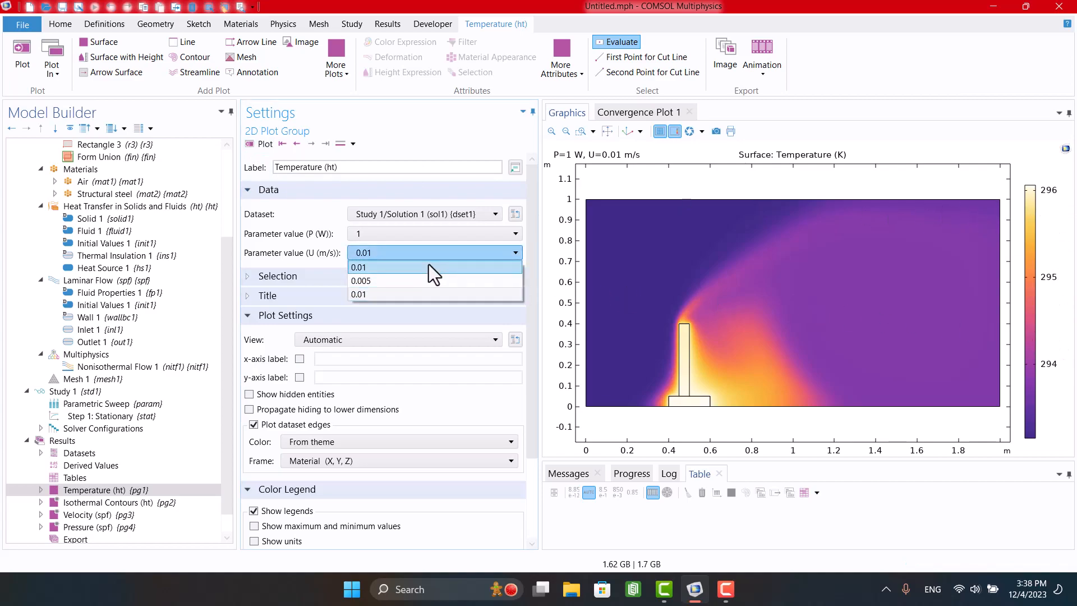
click(428, 280)
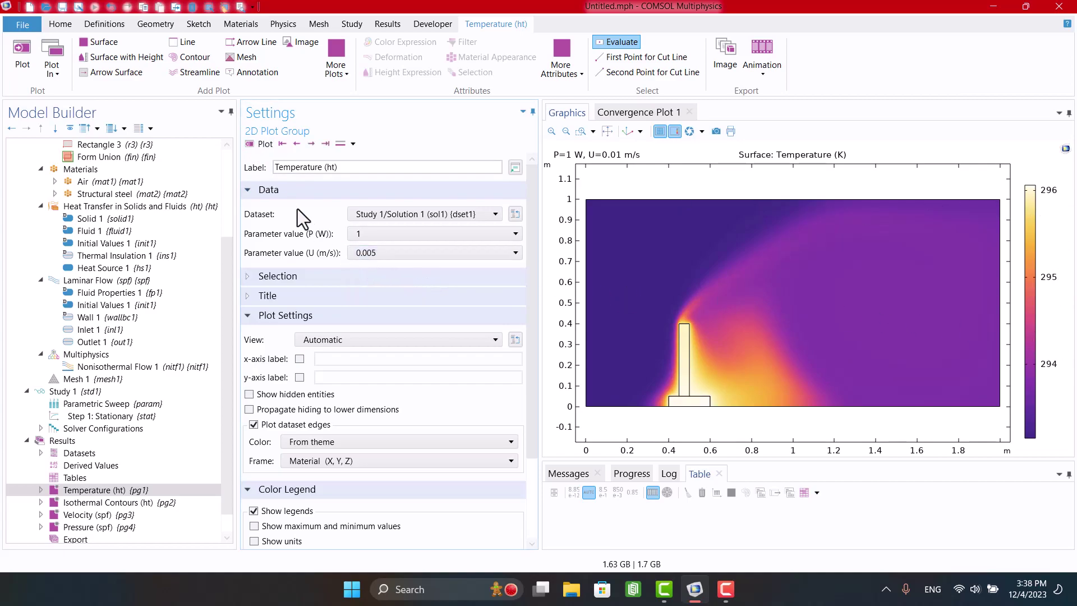
click(264, 144)
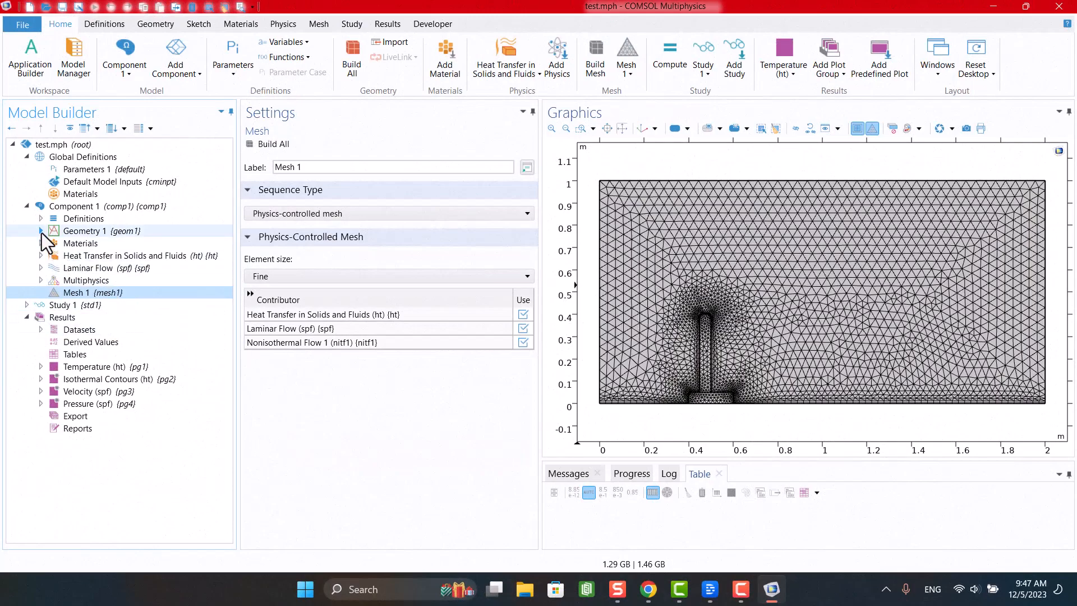
Draw a 0.4 by 0.55 rectangle around the fin in the geometry
click(41, 231)
click(84, 231)
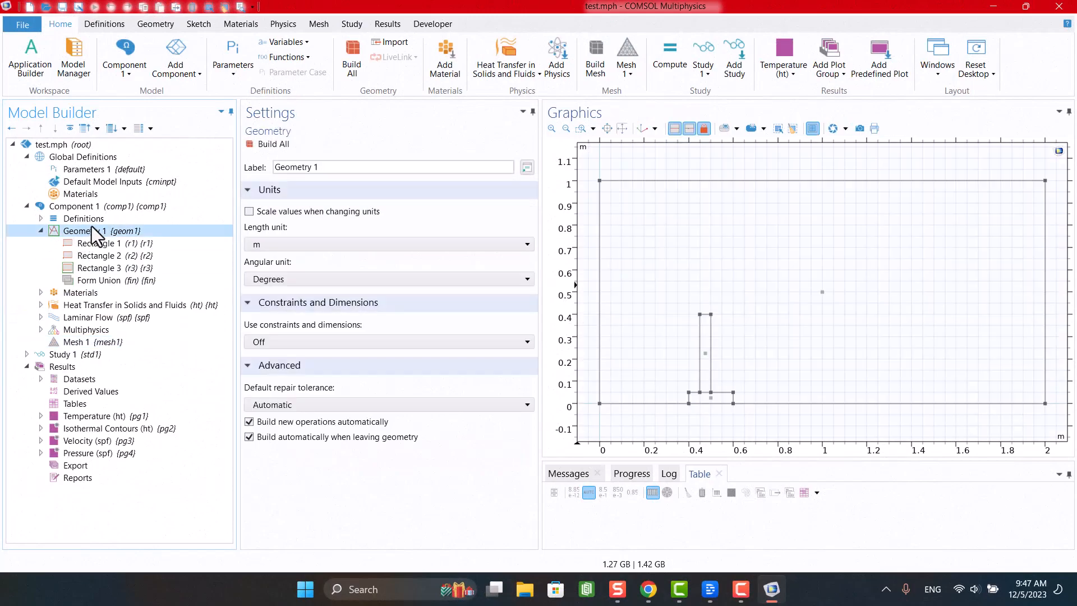
click(199, 24)
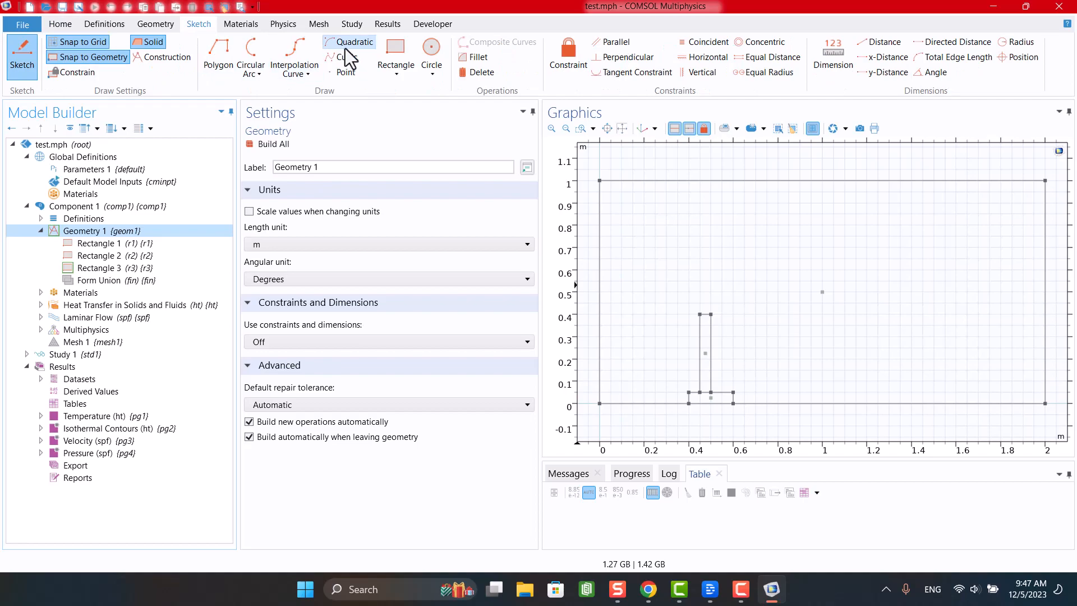
click(396, 57)
drag(667, 404, 753, 278)
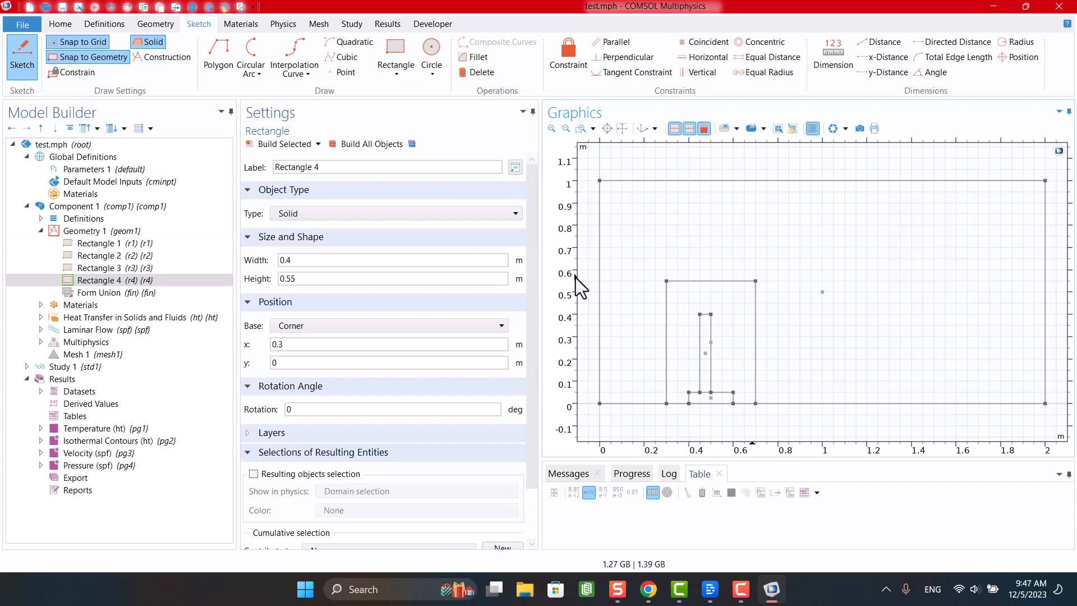
Build the Fine physics-controlled mesh for the updated geometry
click(76, 354)
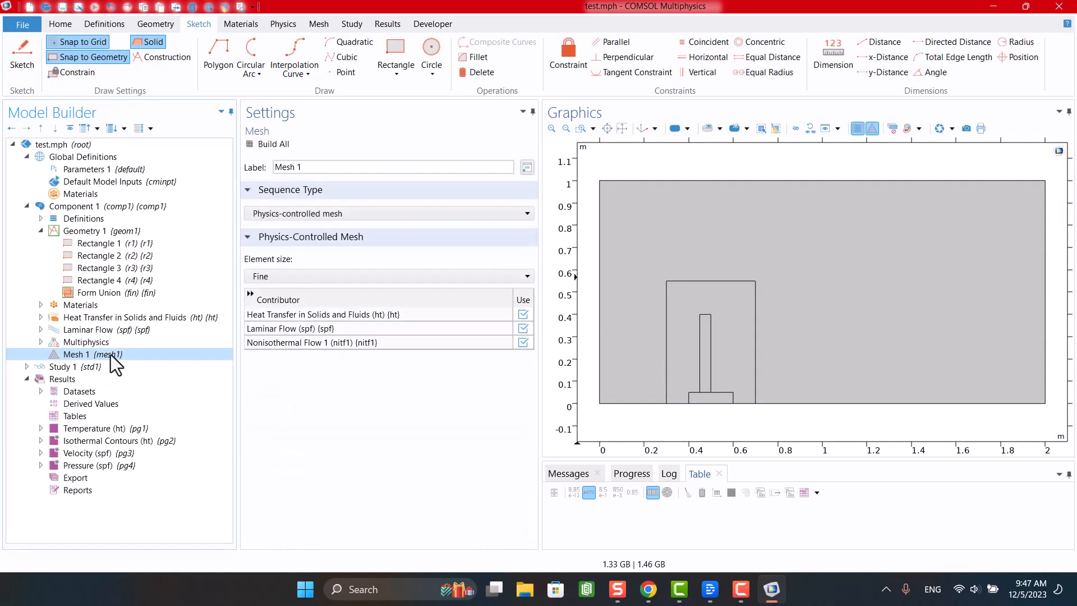
click(252, 149)
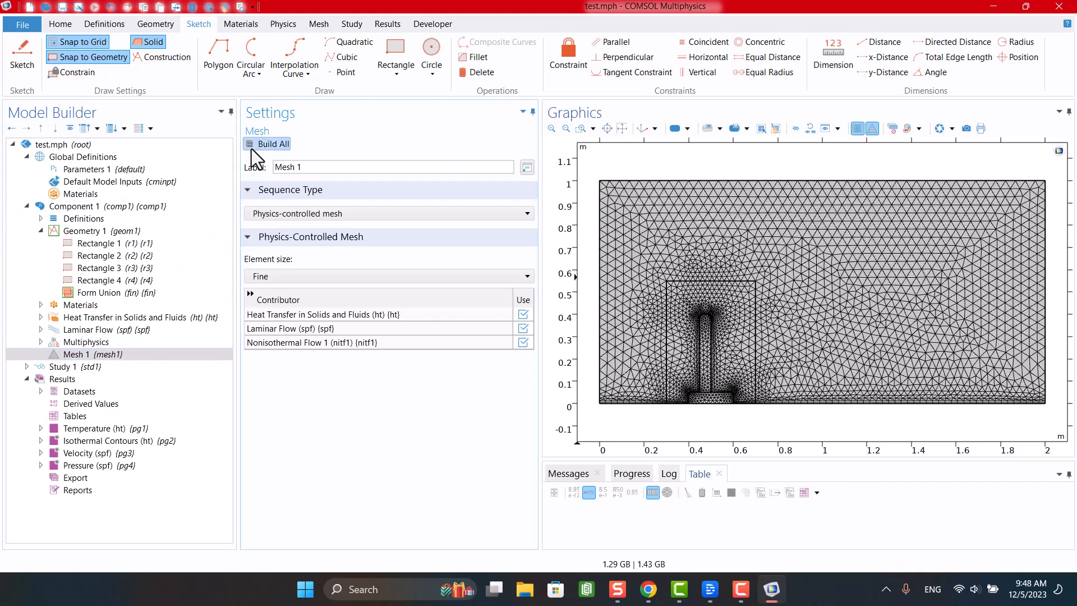
Convert Mesh 1 to a user-controlled sequence and restrict Free Triangular 1 to manual domains
right_click(65, 356)
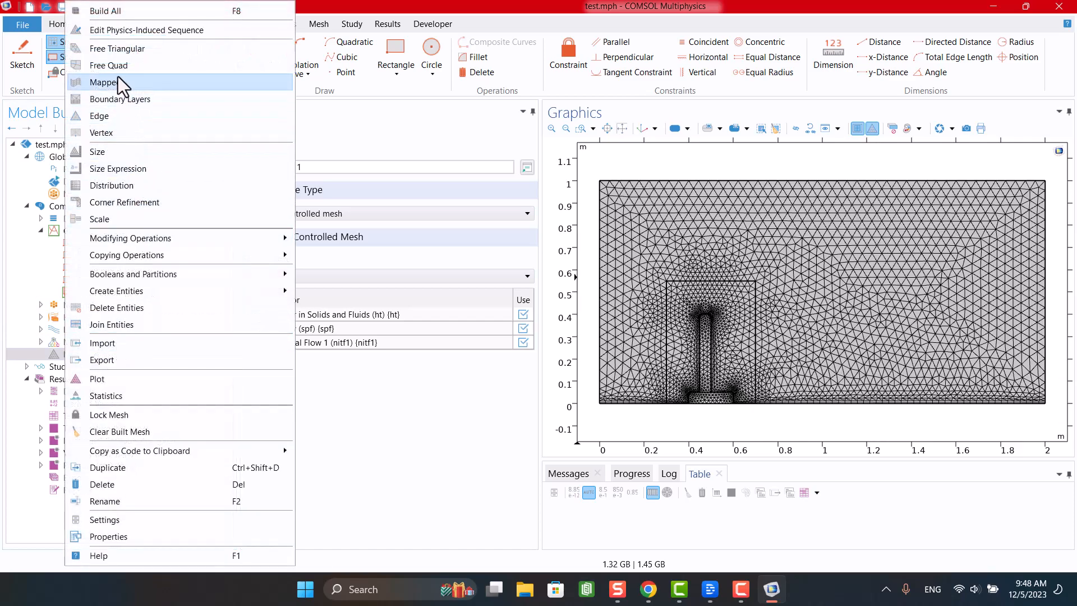
click(101, 31)
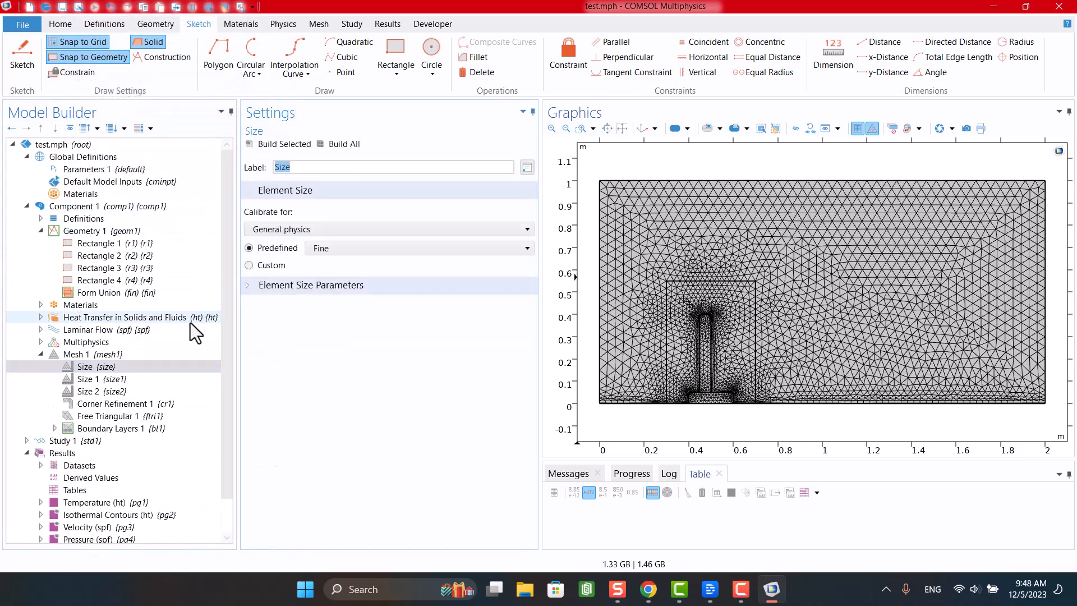
click(92, 418)
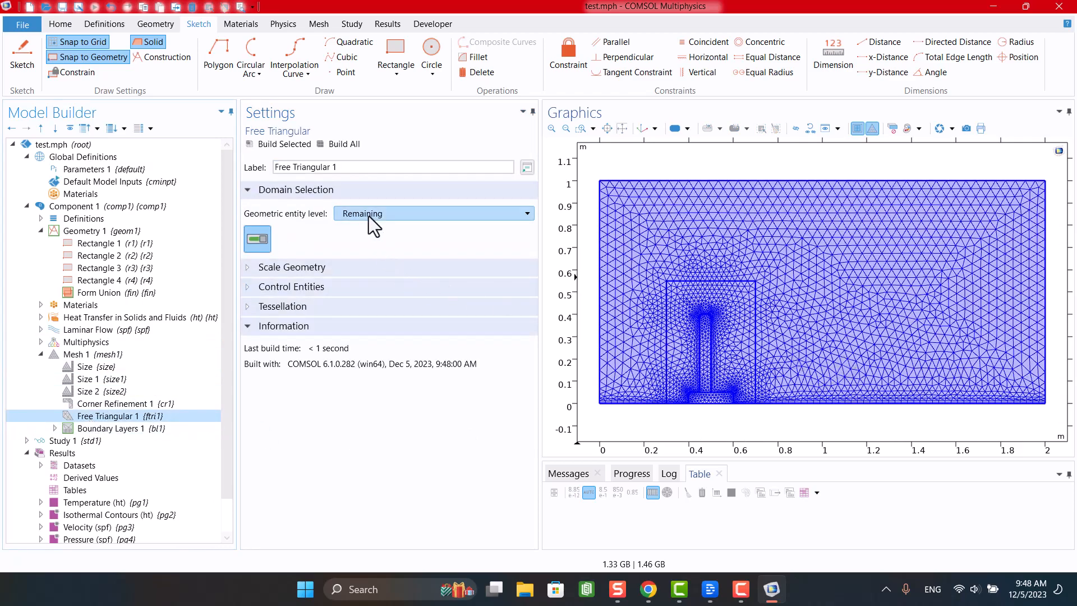
click(433, 213)
click(356, 244)
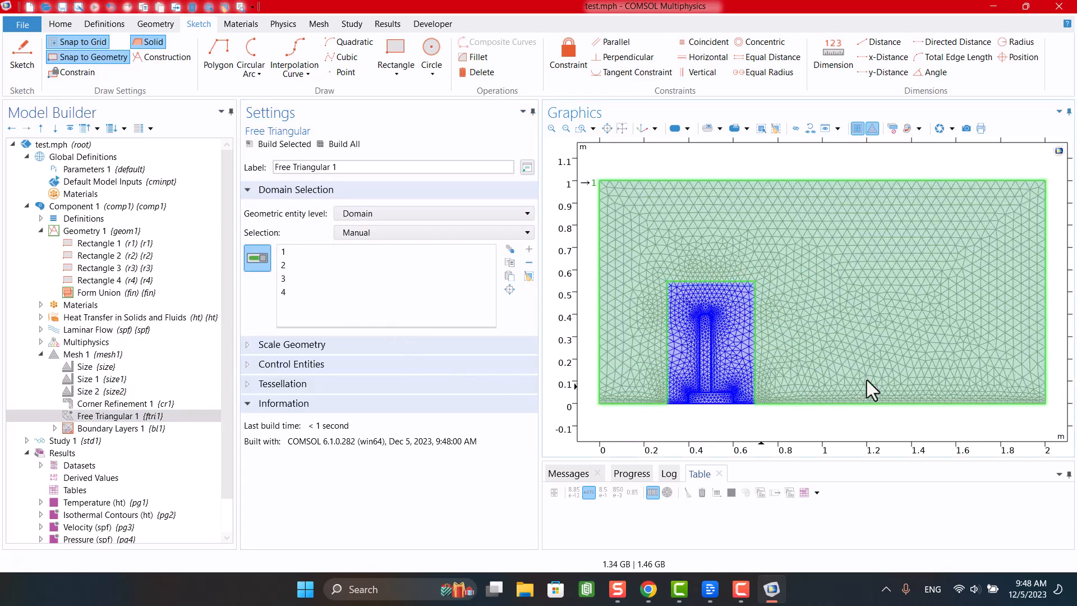
Remove the outer air domain from Boundary Layers 1 and rebuild the mesh
click(110, 428)
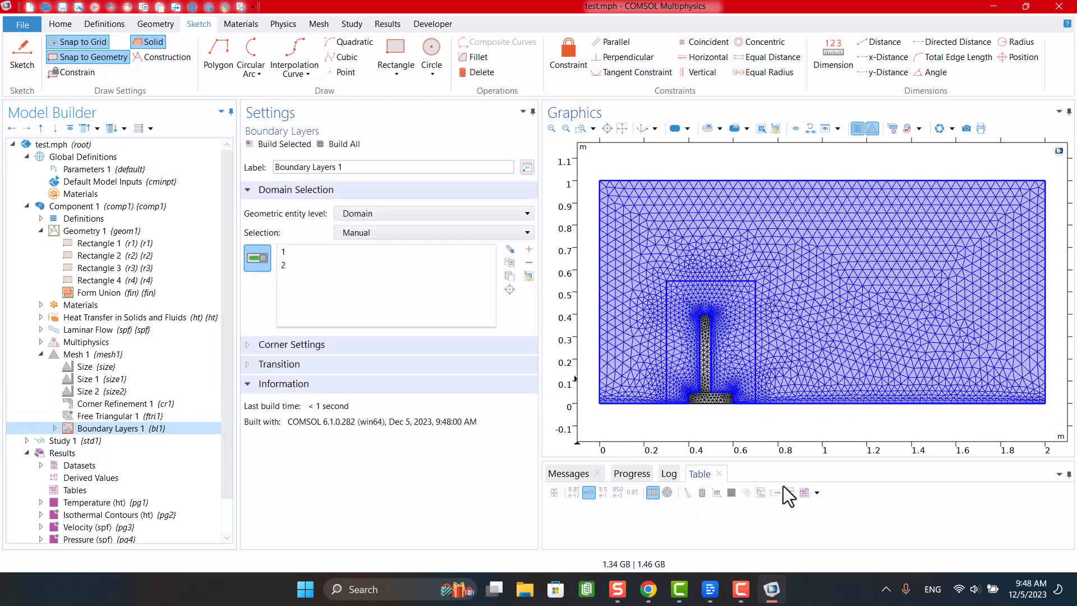
click(875, 380)
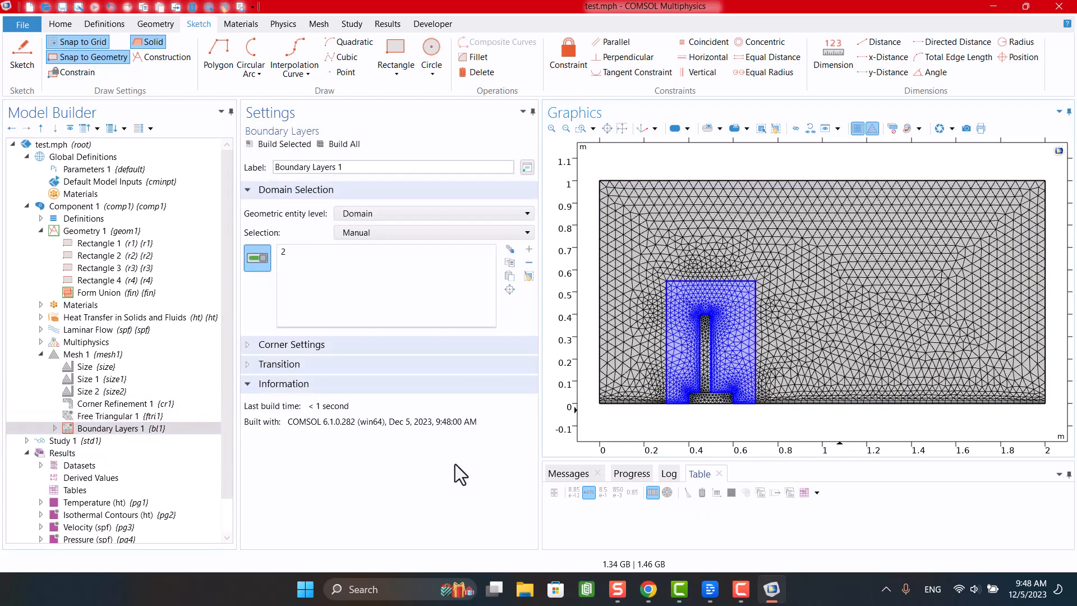
click(77, 354)
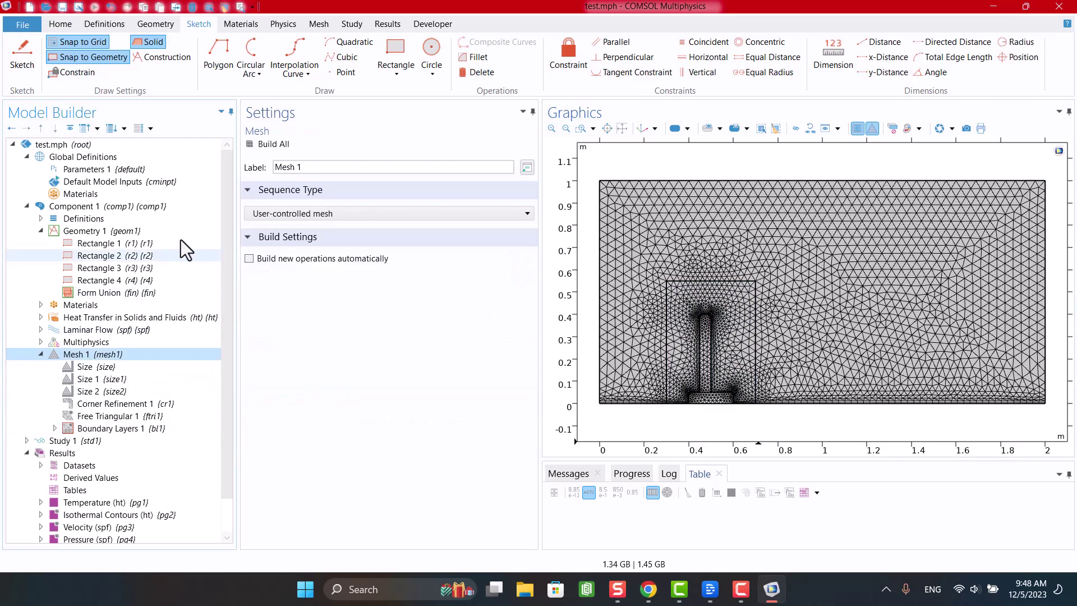
click(260, 144)
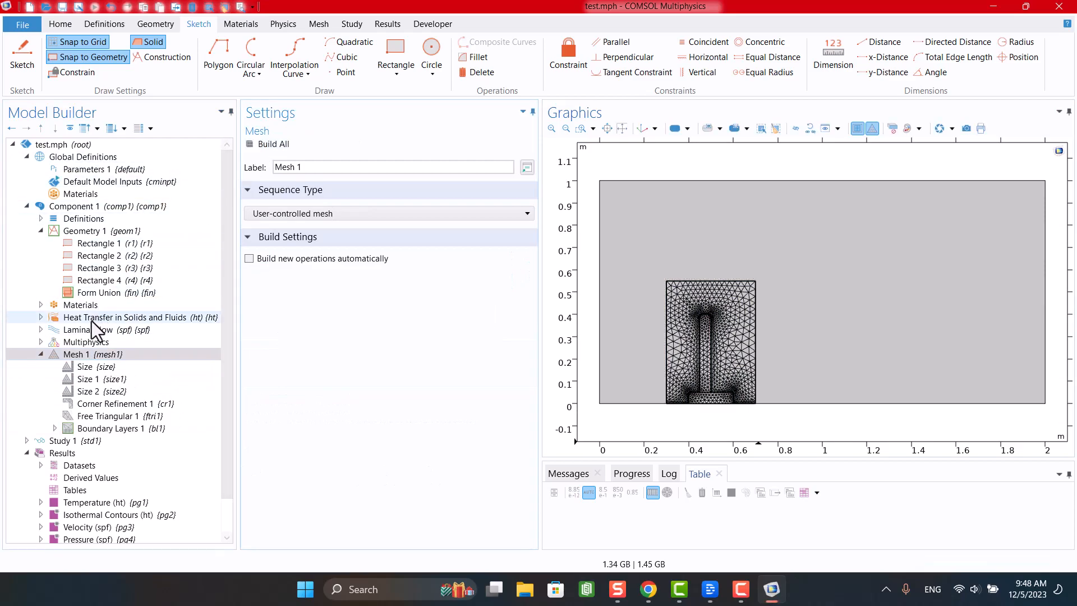
Add a Free Quad operation to Mesh 1 and build it in the outer air domain
right_click(84, 354)
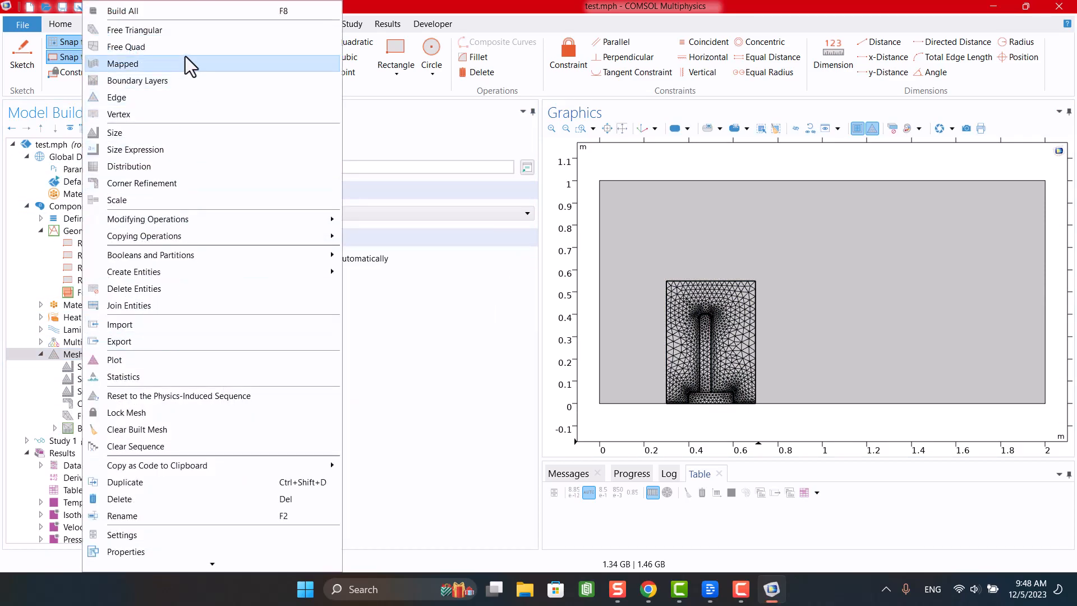
click(126, 46)
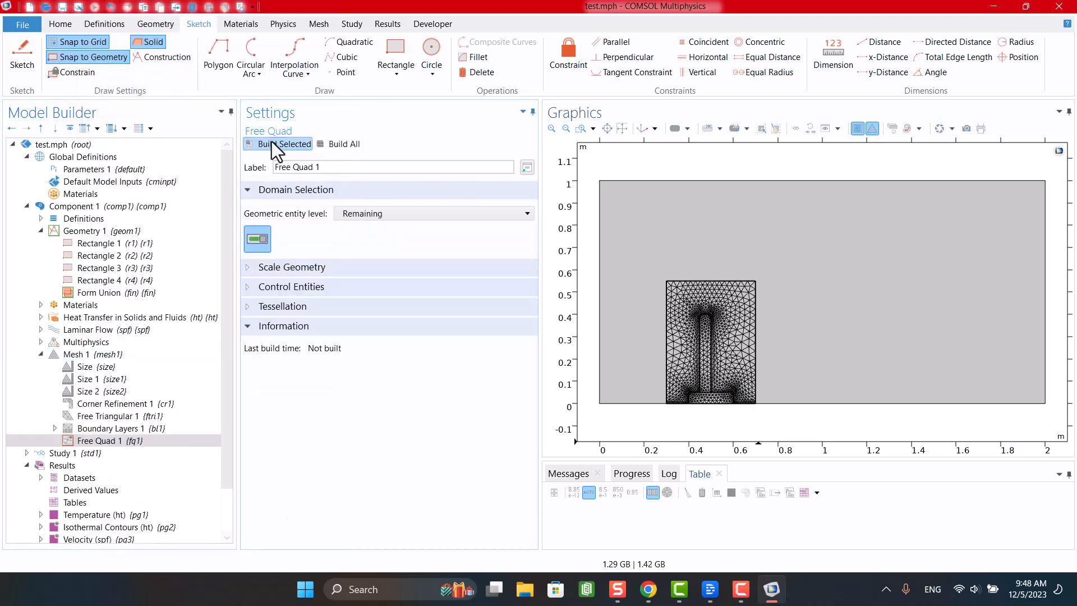
click(272, 142)
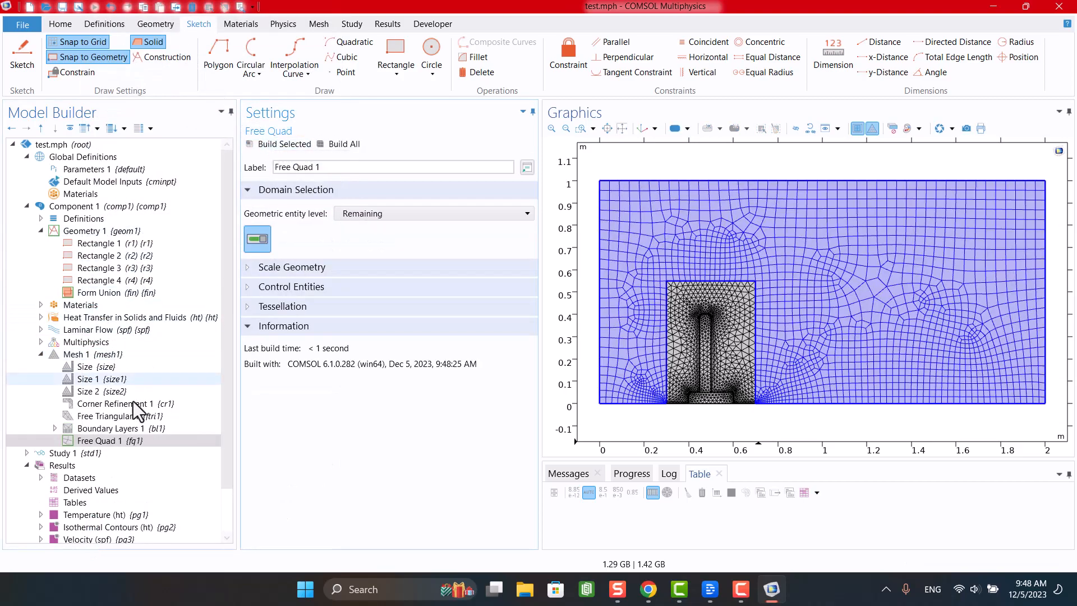
Give Free Quad 1 a custom Size with maximum element size 0.01 m and rebuild it
right_click(113, 442)
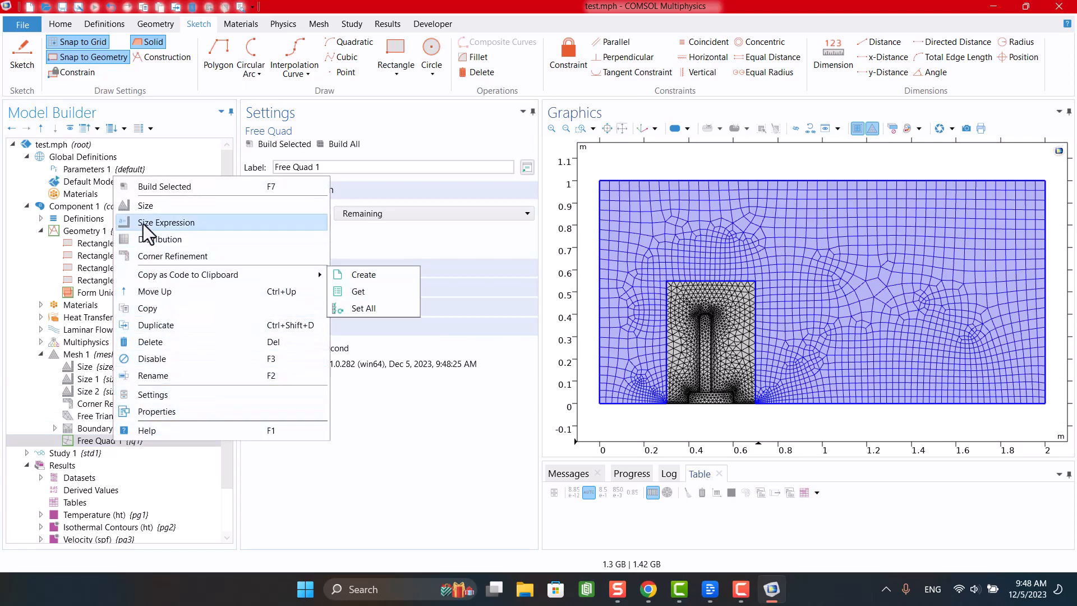
click(143, 205)
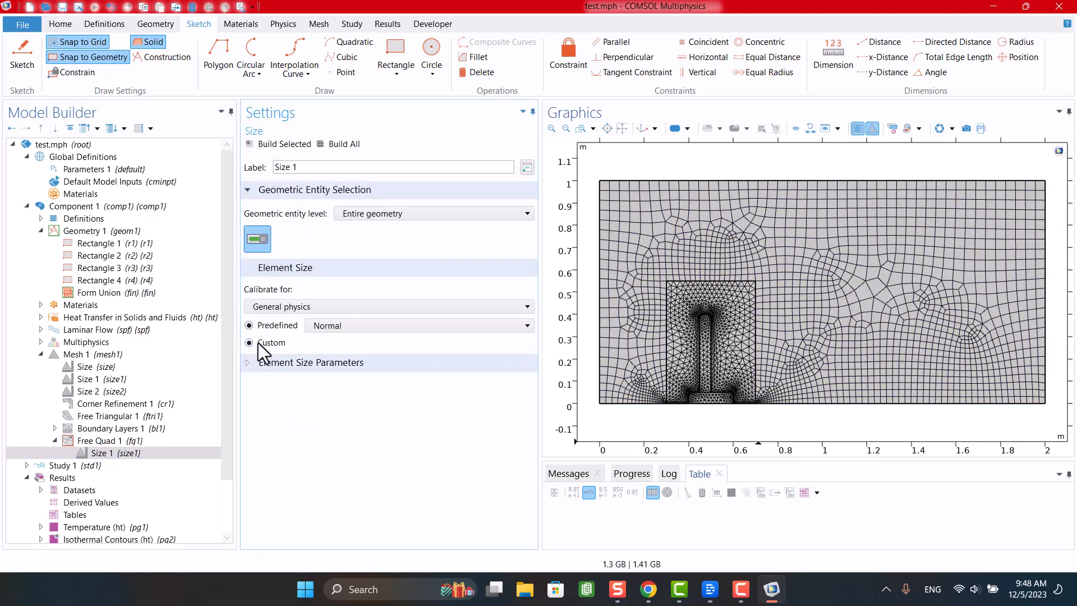
click(250, 343)
click(252, 363)
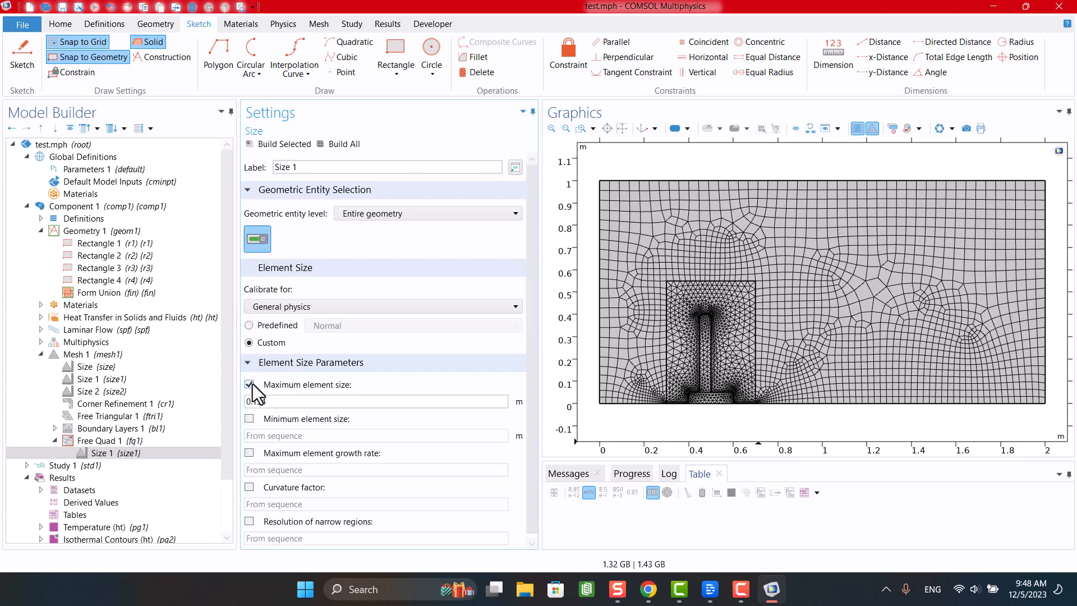
click(249, 385)
click(265, 401)
drag(264, 401, 256, 401)
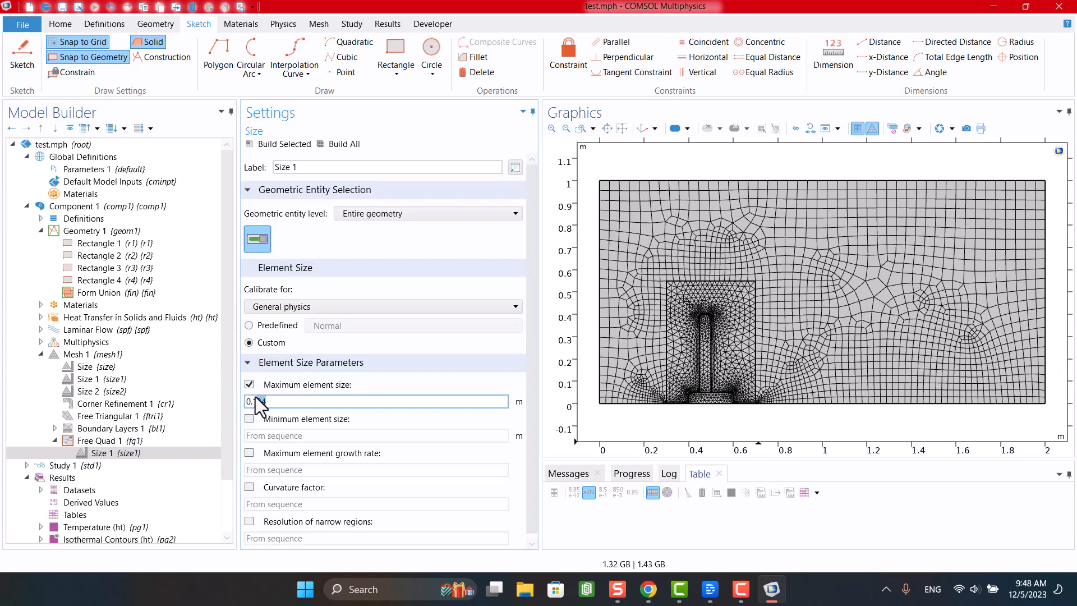
key(BackSpace)
text(03)
click(275, 147)
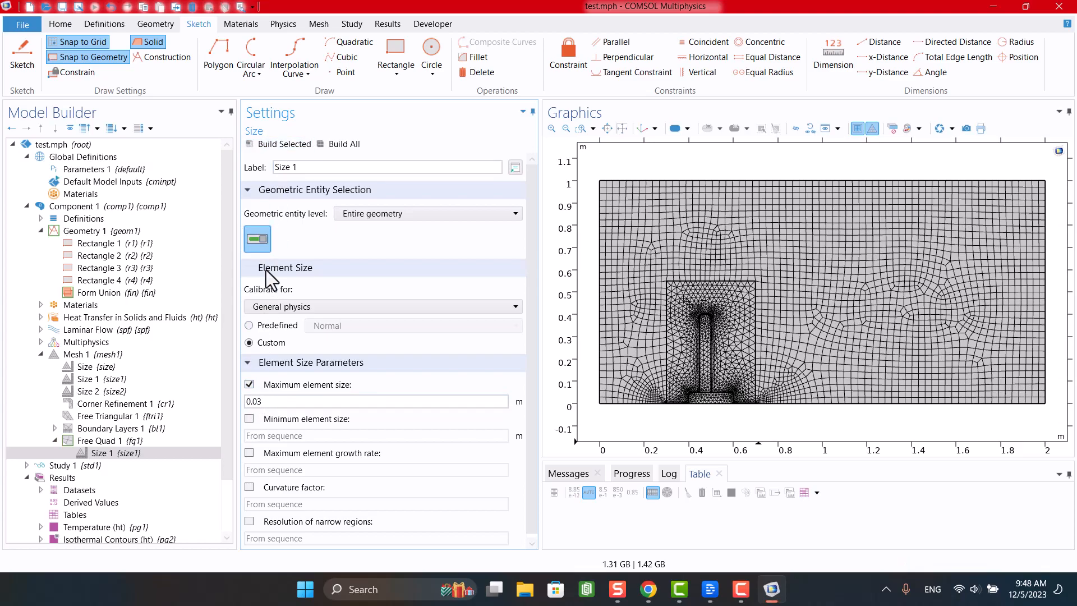
click(278, 400)
key(BackSpace)
text(1)
click(268, 147)
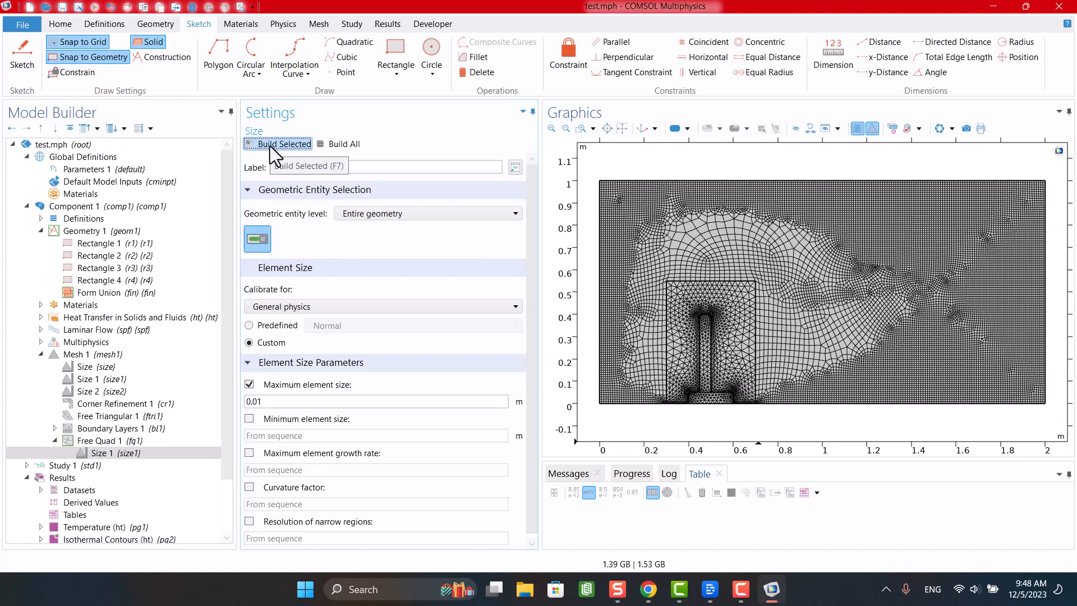
Delete Corner Refinement 1 from the mesh sequence
click(115, 403)
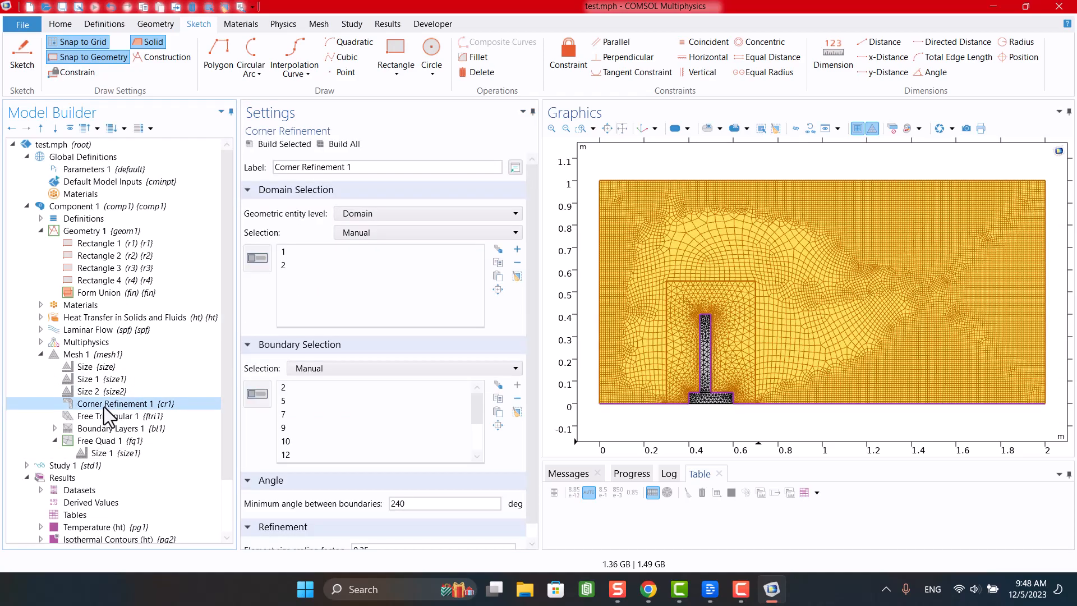
right_click(104, 406)
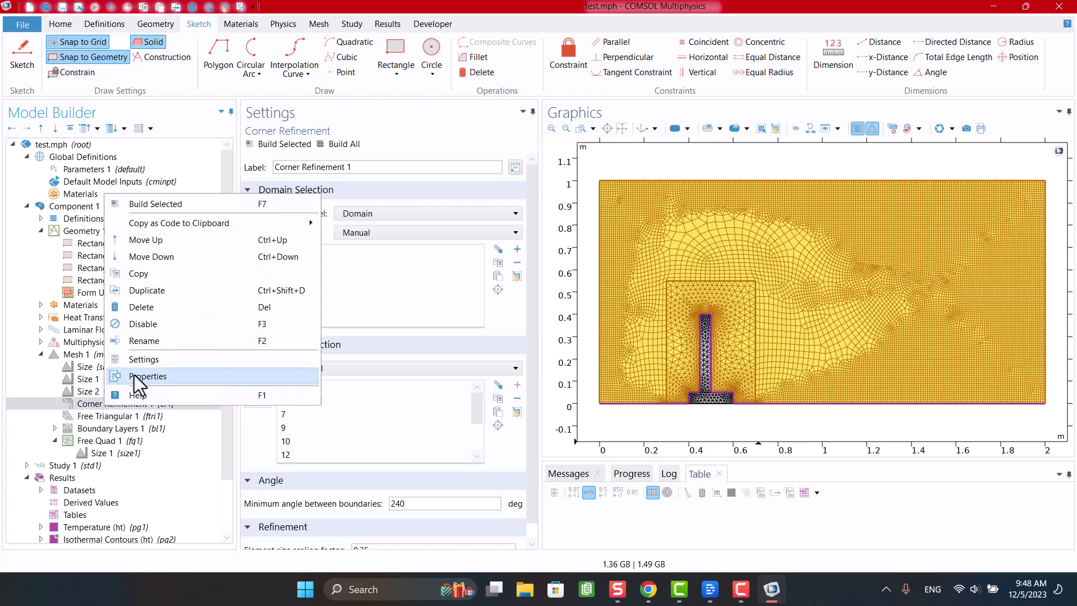
click(141, 307)
click(579, 347)
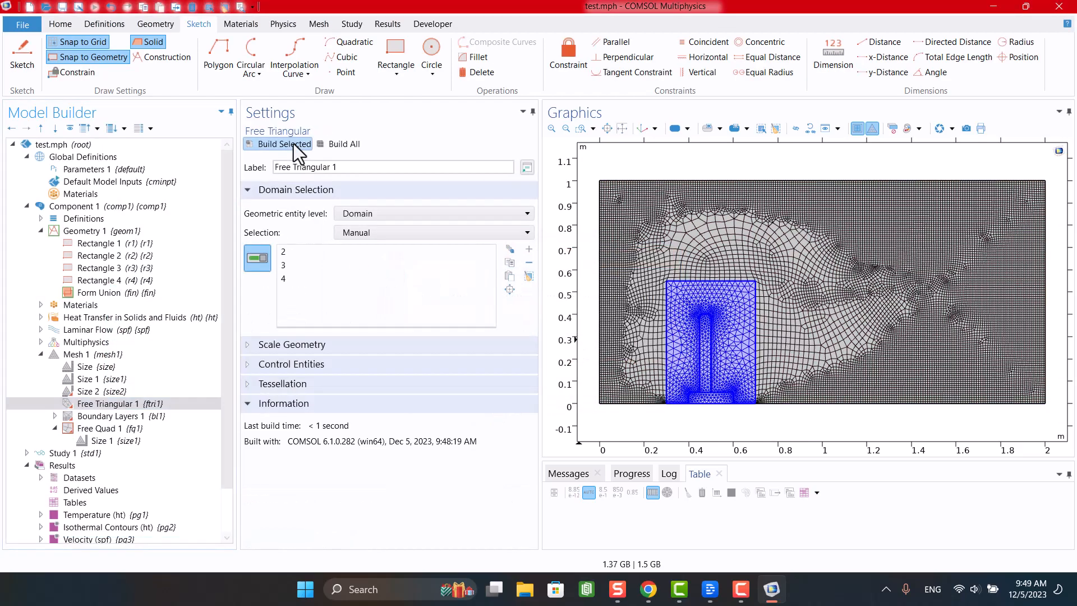
Rebuild Free Triangular 1 around the fin, then Build All for the full mesh
click(286, 144)
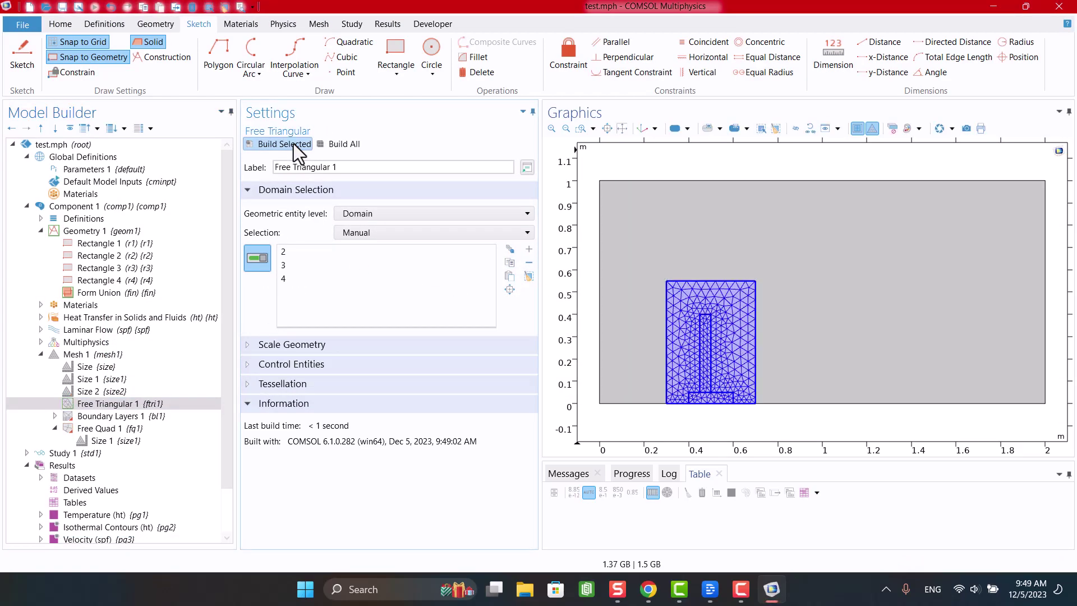
click(322, 145)
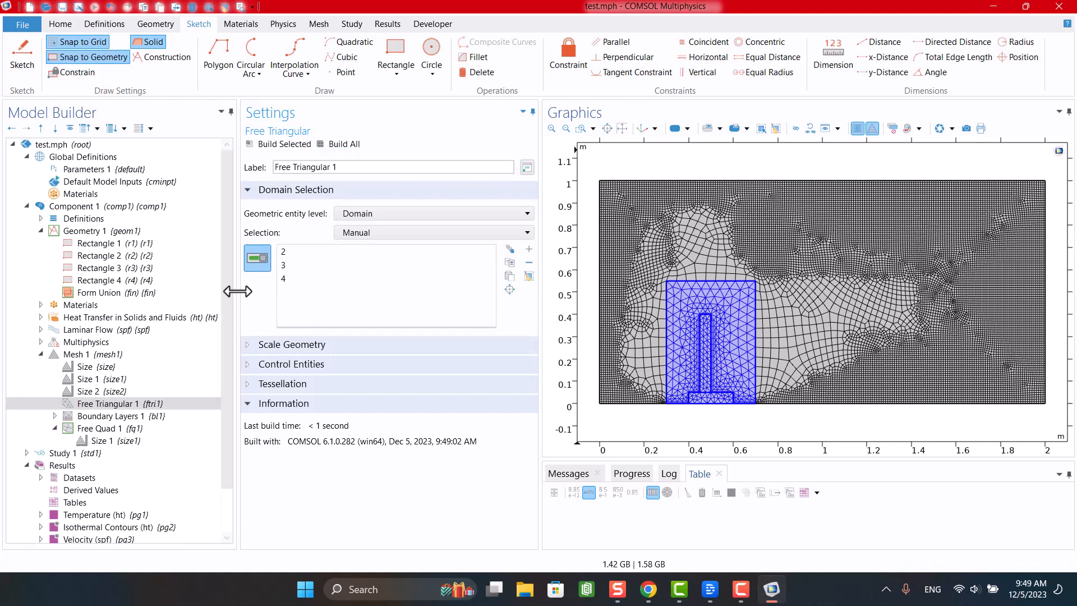
click(97, 417)
click(100, 381)
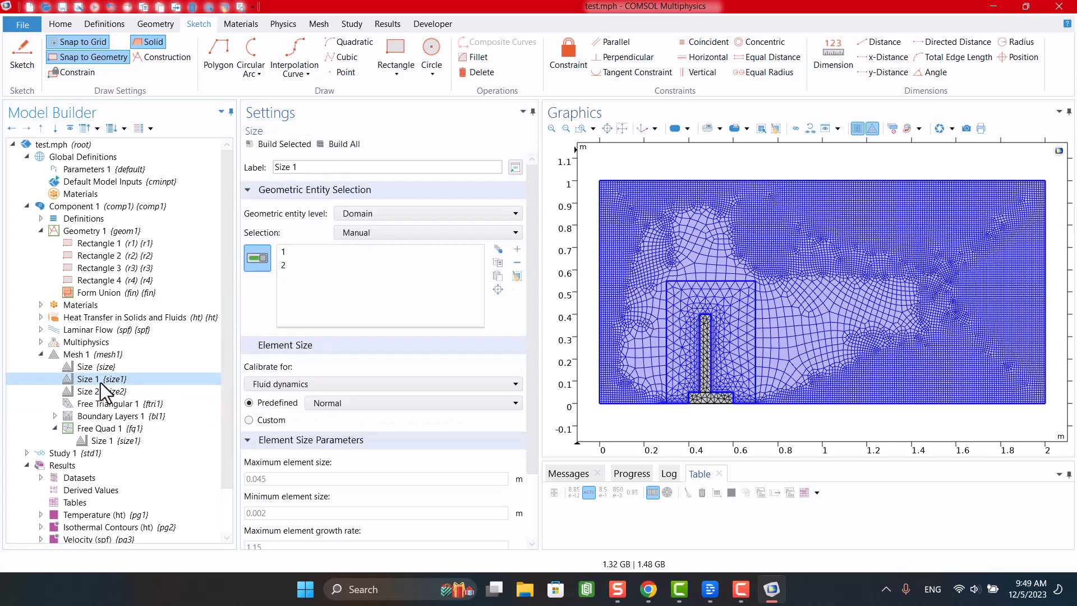